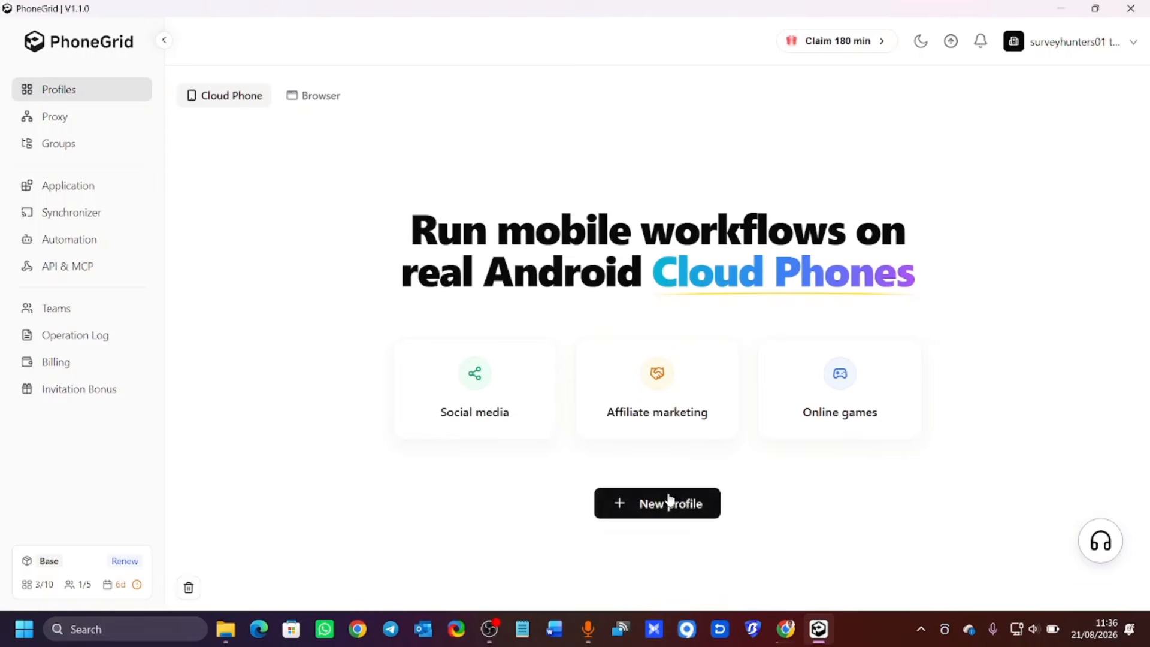
# Start a new cloud phone profile billed pay per minute (Android 15A at $0.006/minute).
pyautogui.click(651, 509)
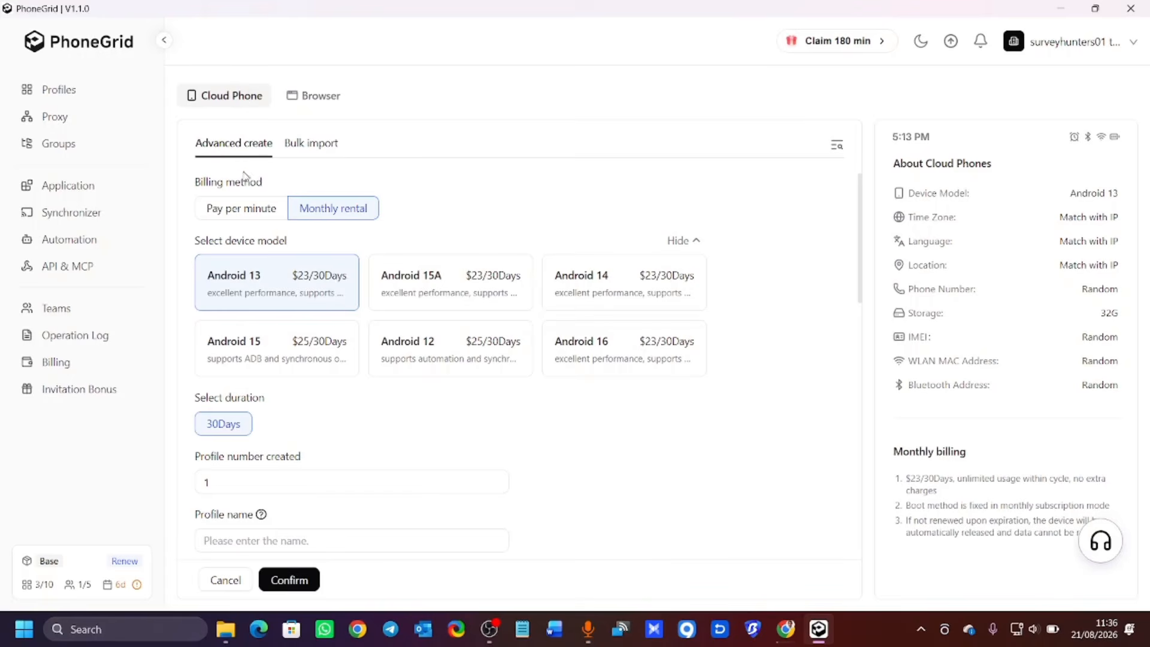
pyautogui.click(232, 214)
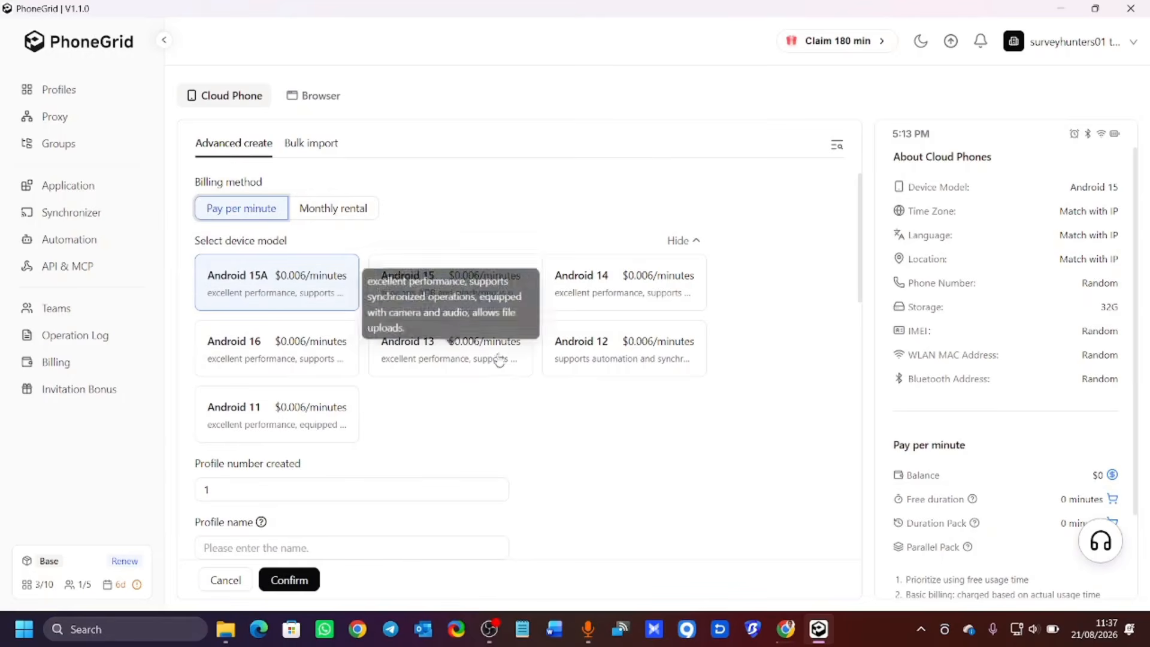
pyautogui.scroll(-2, 311, 350)
pyautogui.scroll(2, 243, 249)
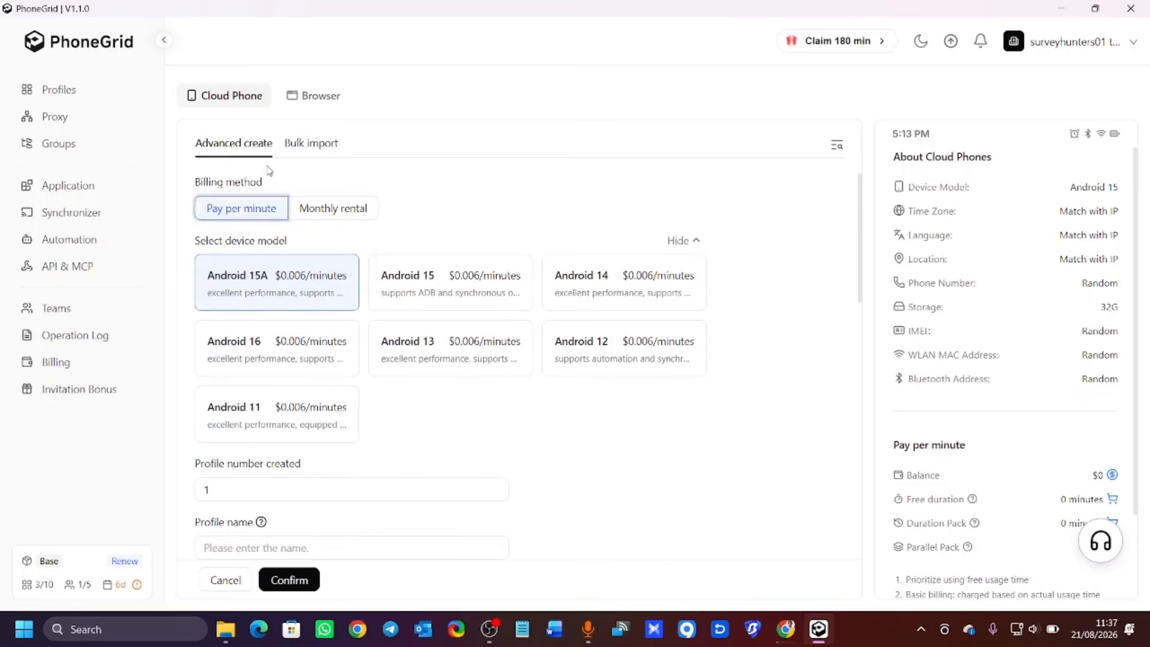
pyautogui.click(310, 209)
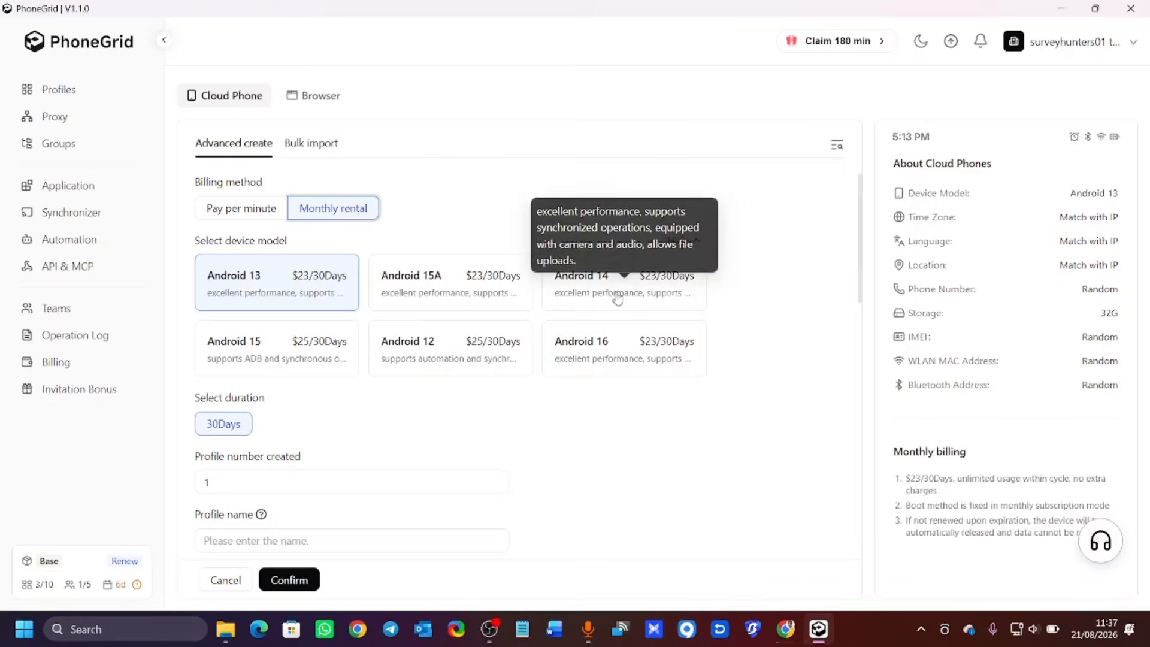
pyautogui.scroll(-3, 321, 295)
pyautogui.scroll(3, 310, 295)
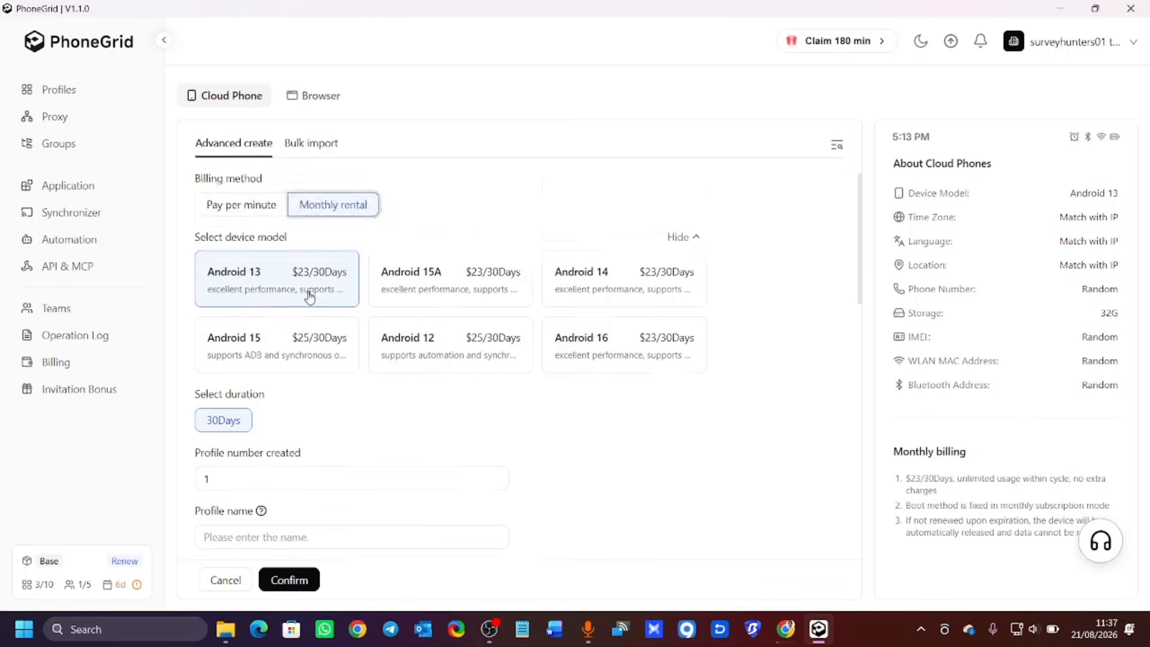
pyautogui.scroll(-3, 281, 228)
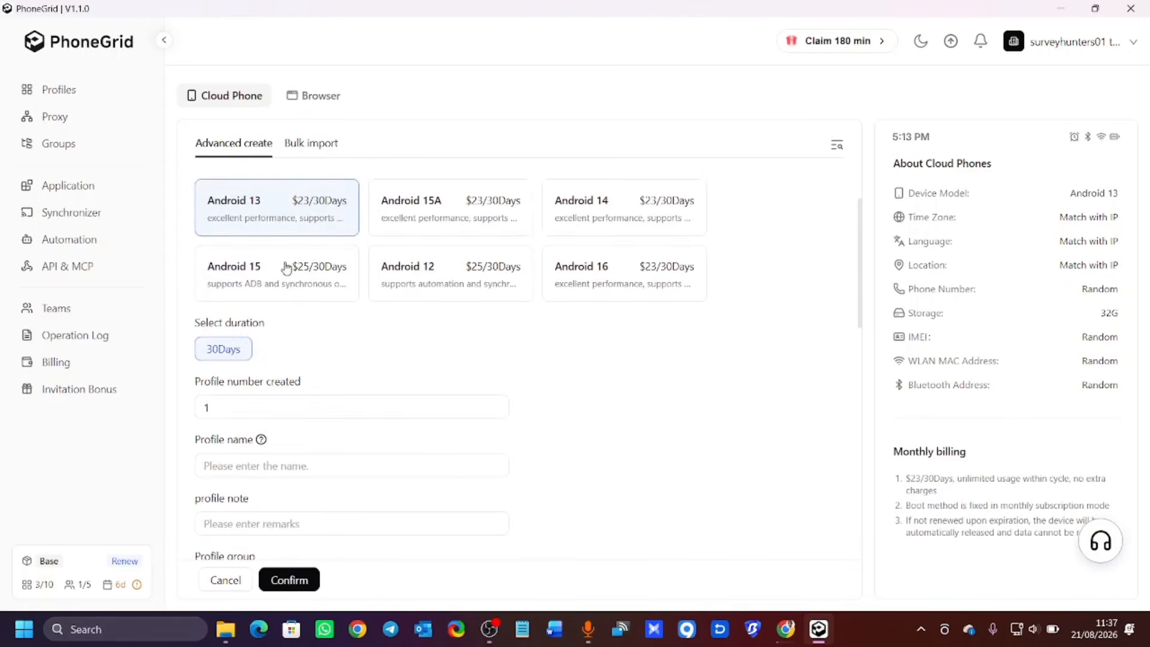
pyautogui.scroll(3, 263, 190)
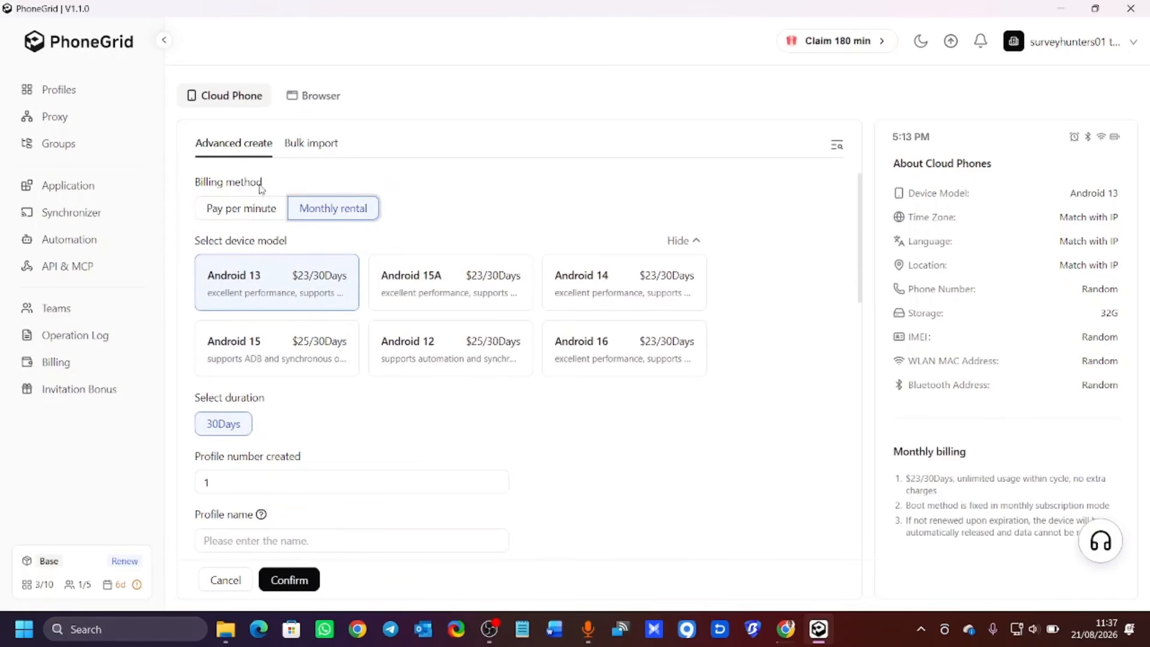
pyautogui.click(225, 208)
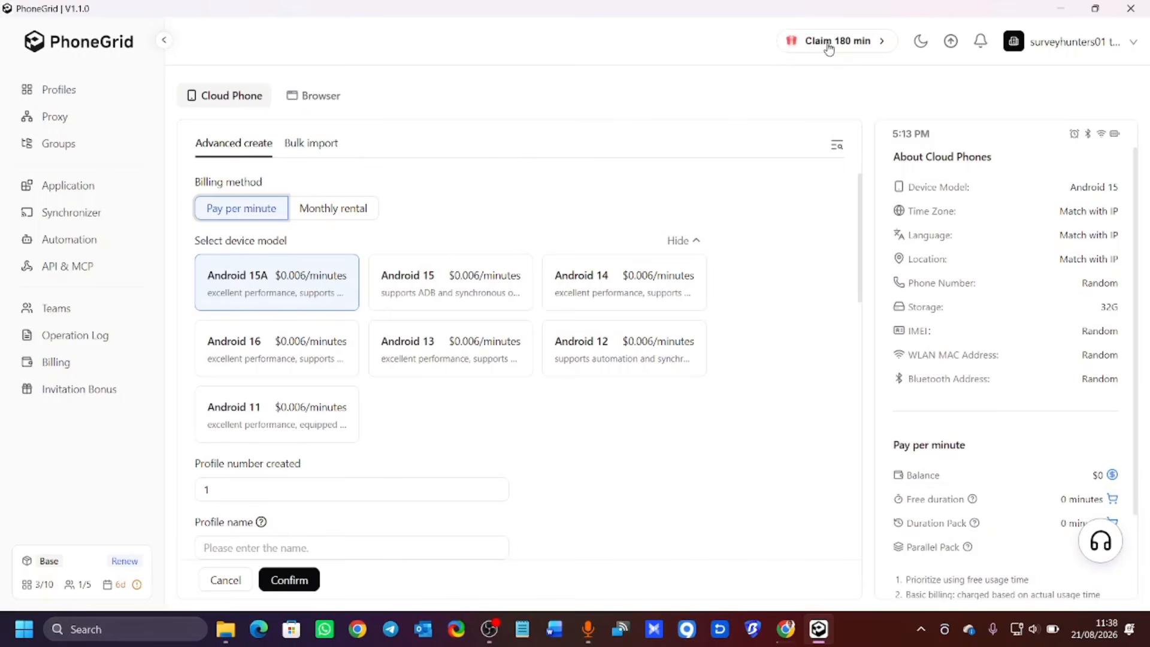
pyautogui.click(857, 45)
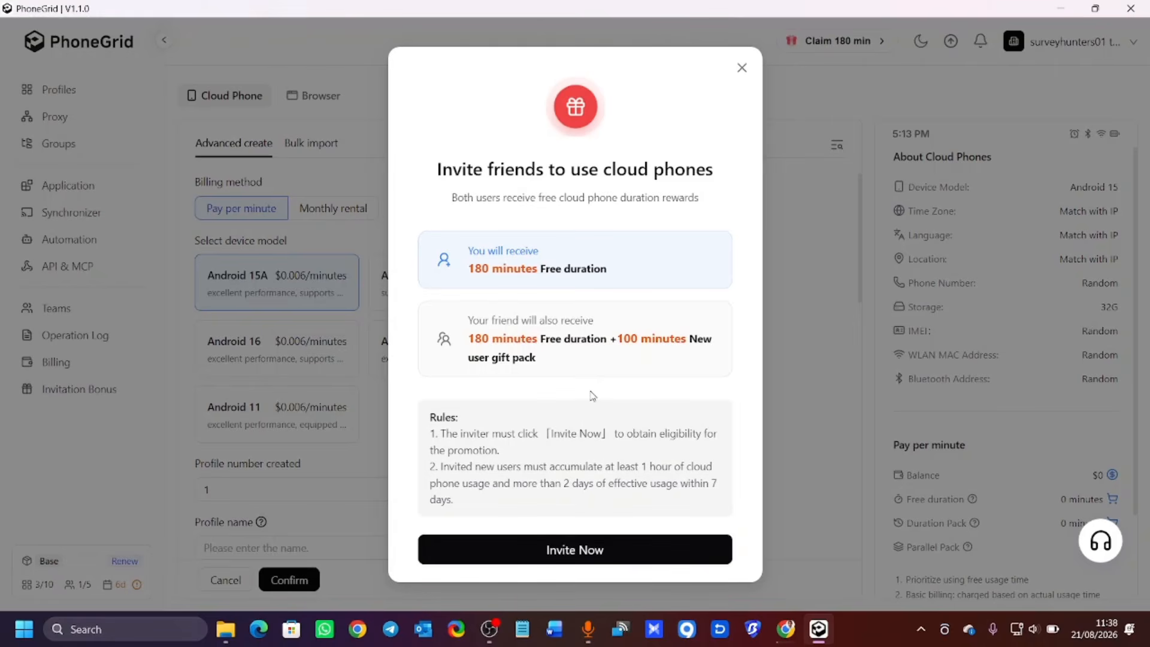
pyautogui.click(743, 70)
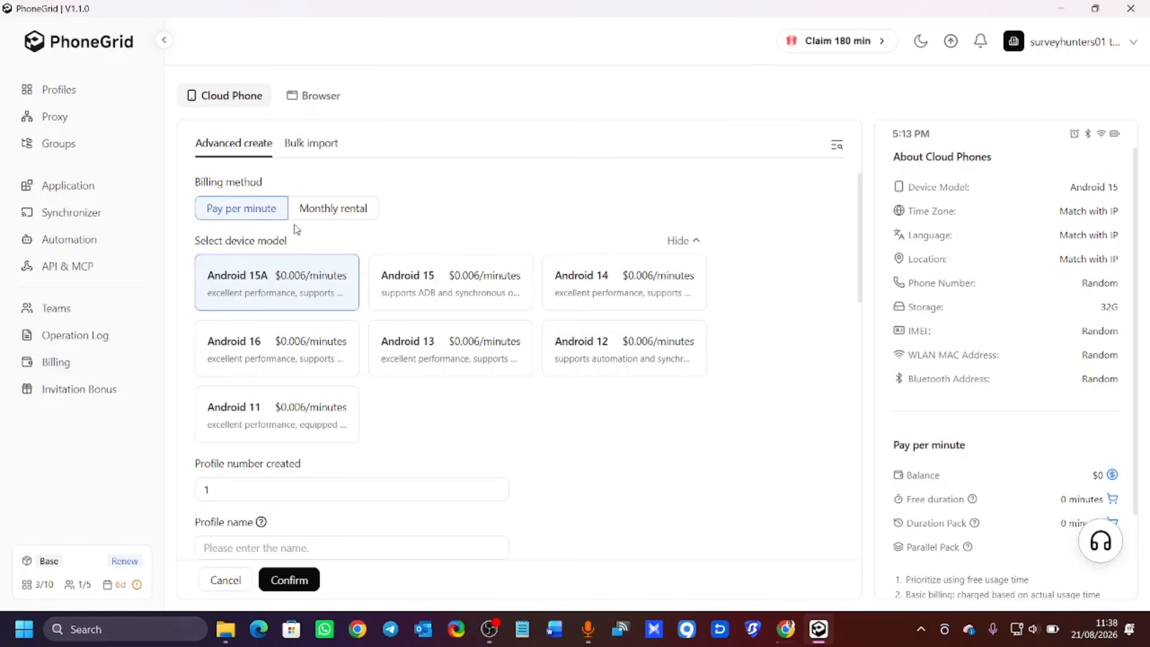
# Change the number of profiles to create from 1 to 2.
pyautogui.scroll(-2, 281, 236)
pyautogui.scroll(2, 271, 236)
pyautogui.scroll(-5, 321, 257)
pyautogui.scroll(4, 301, 256)
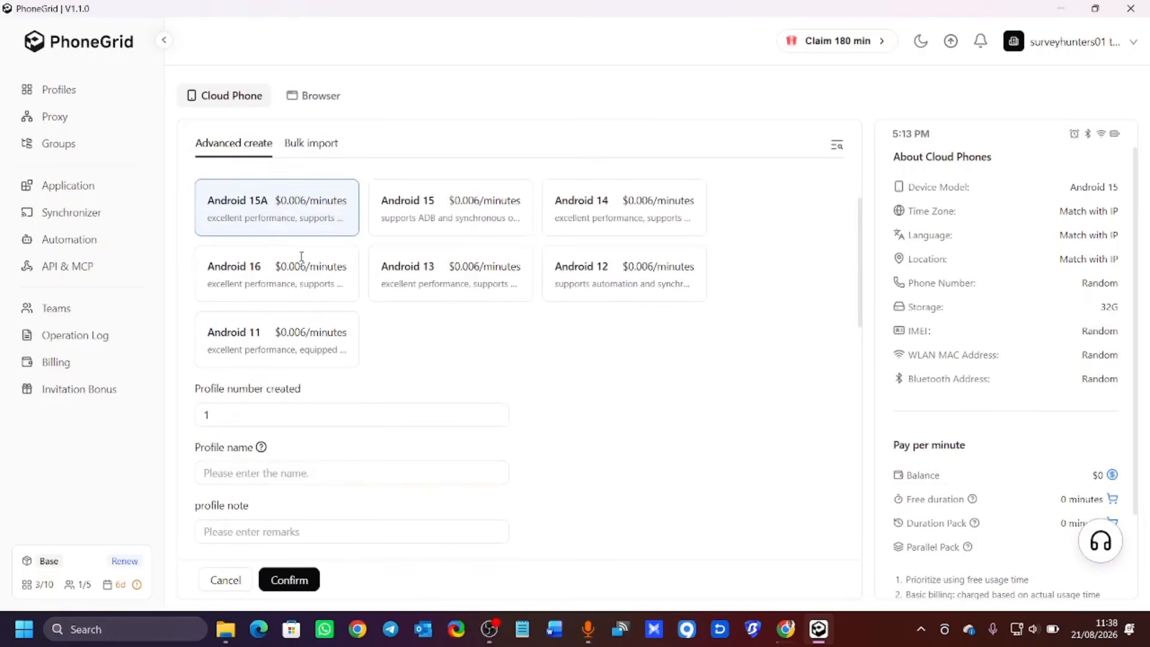
pyautogui.scroll(2, 301, 256)
pyautogui.scroll(-3, 306, 297)
pyautogui.scroll(2, 280, 318)
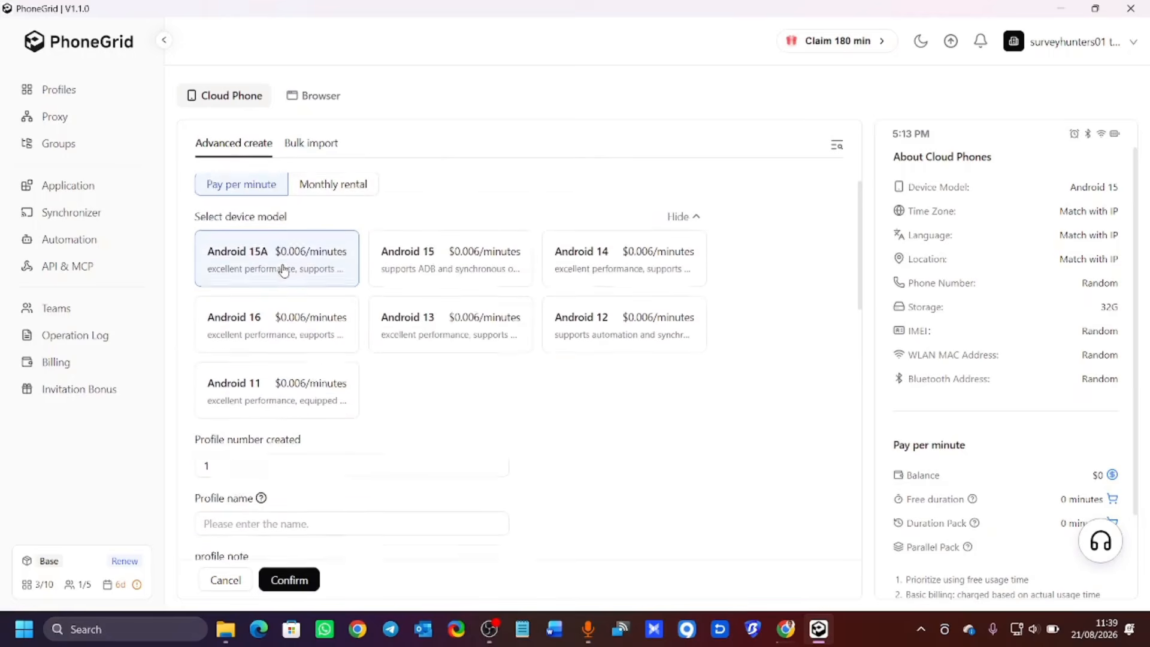
pyautogui.scroll(1, 281, 276)
pyautogui.scroll(-6, 299, 299)
pyautogui.click(244, 339)
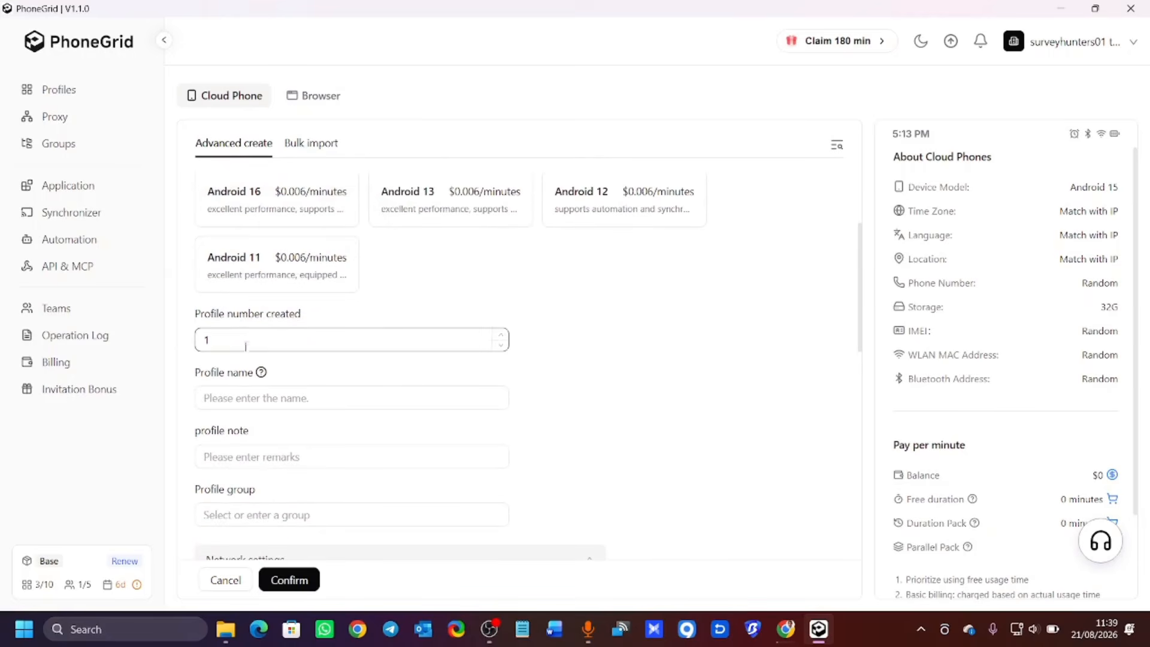
pyautogui.scroll(-3, 239, 331)
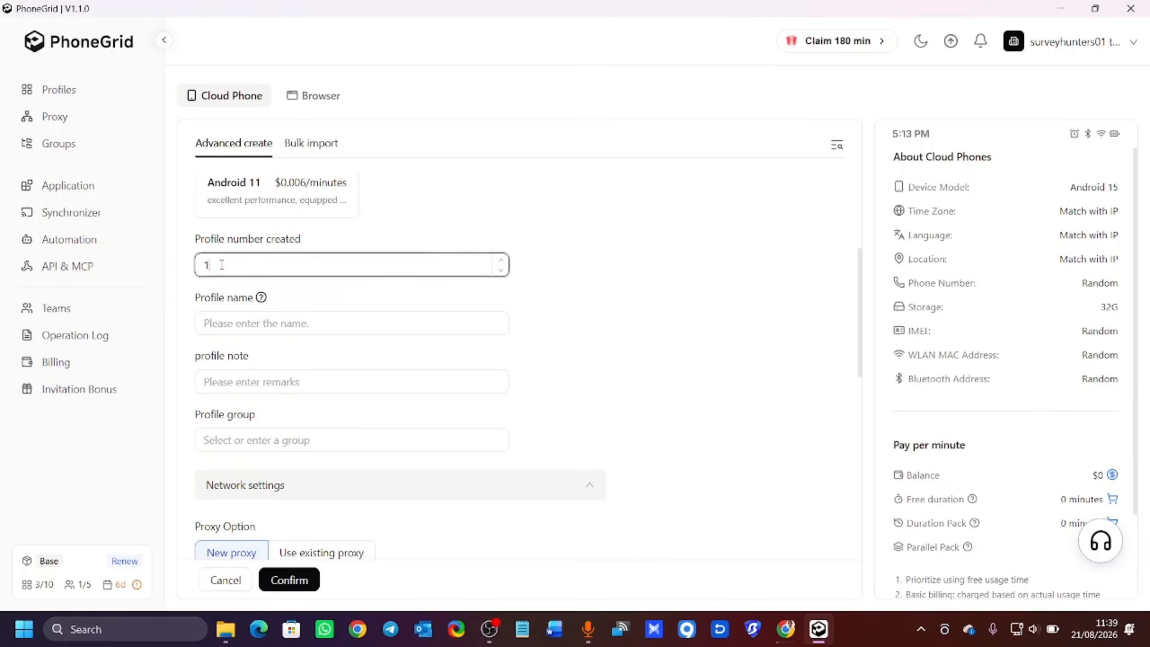
pyautogui.press('BackSpace')
pyautogui.write('2')
# Begin the profile name by typing 'S' in the Profile name field.
pyautogui.click(236, 325)
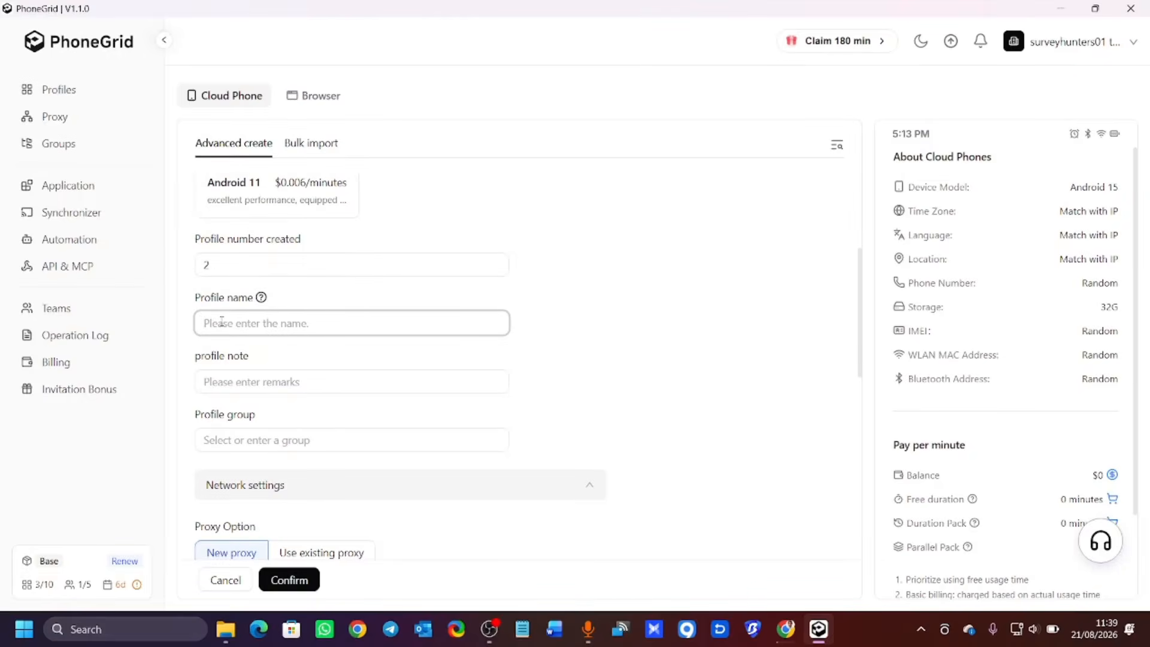
pyautogui.write('SURVEY')
pyautogui.scroll(-5, 284, 401)
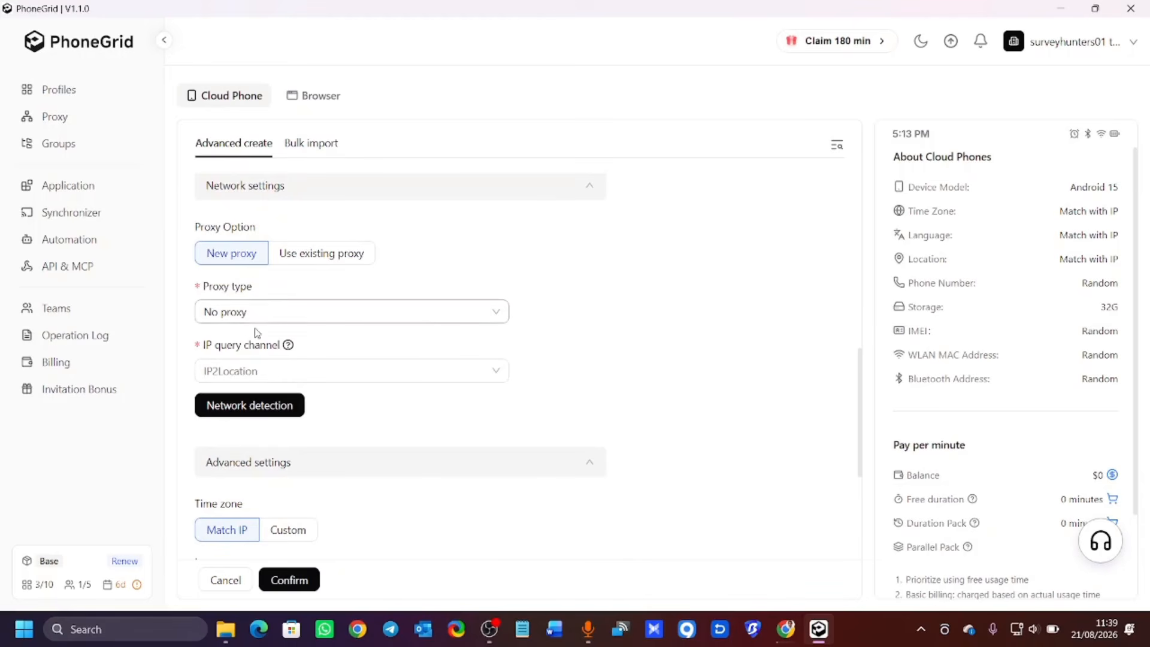
# Use the existing http res.geonix.com:10000 proxy for the new profiles.
pyautogui.click(309, 264)
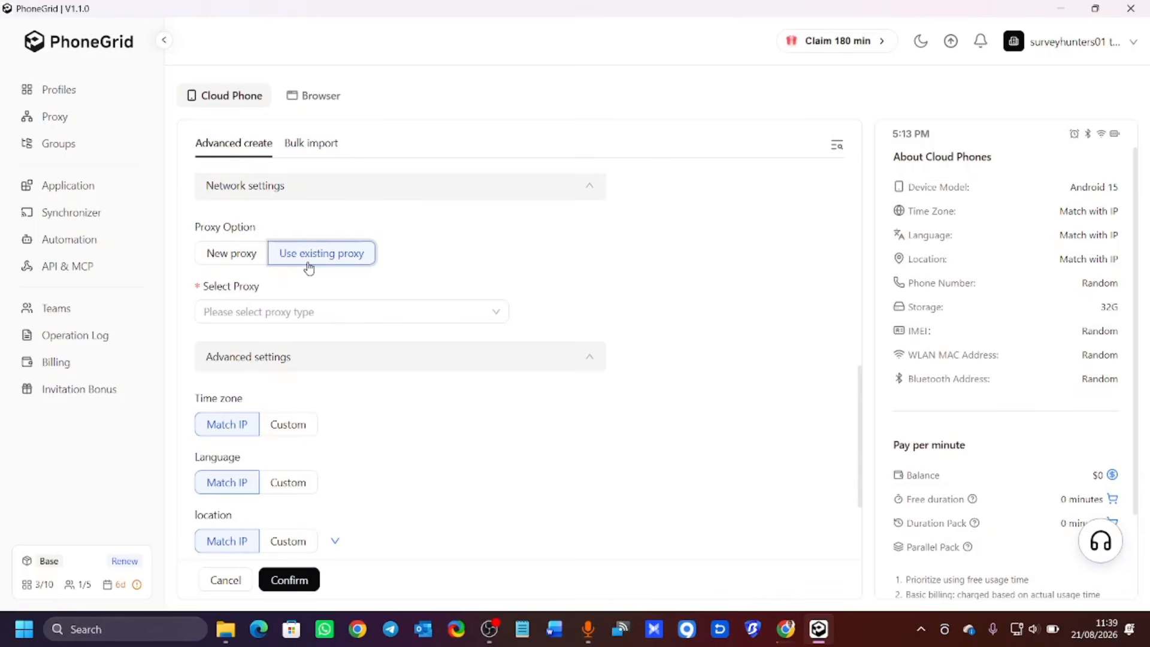
pyautogui.click(286, 316)
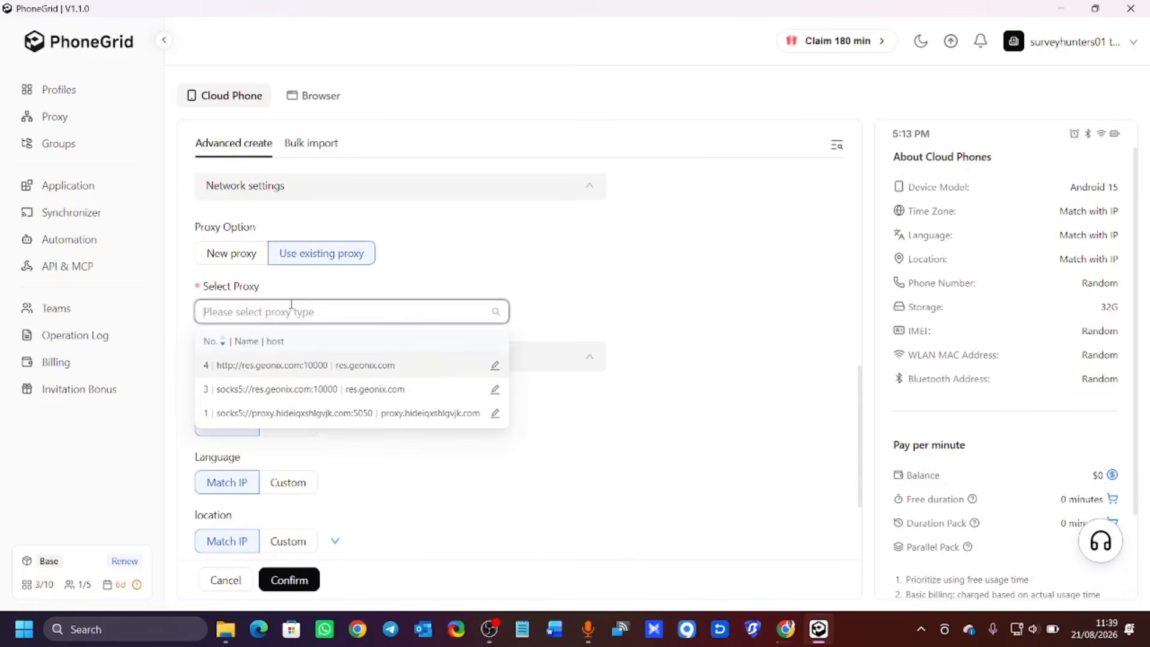
pyautogui.click(331, 364)
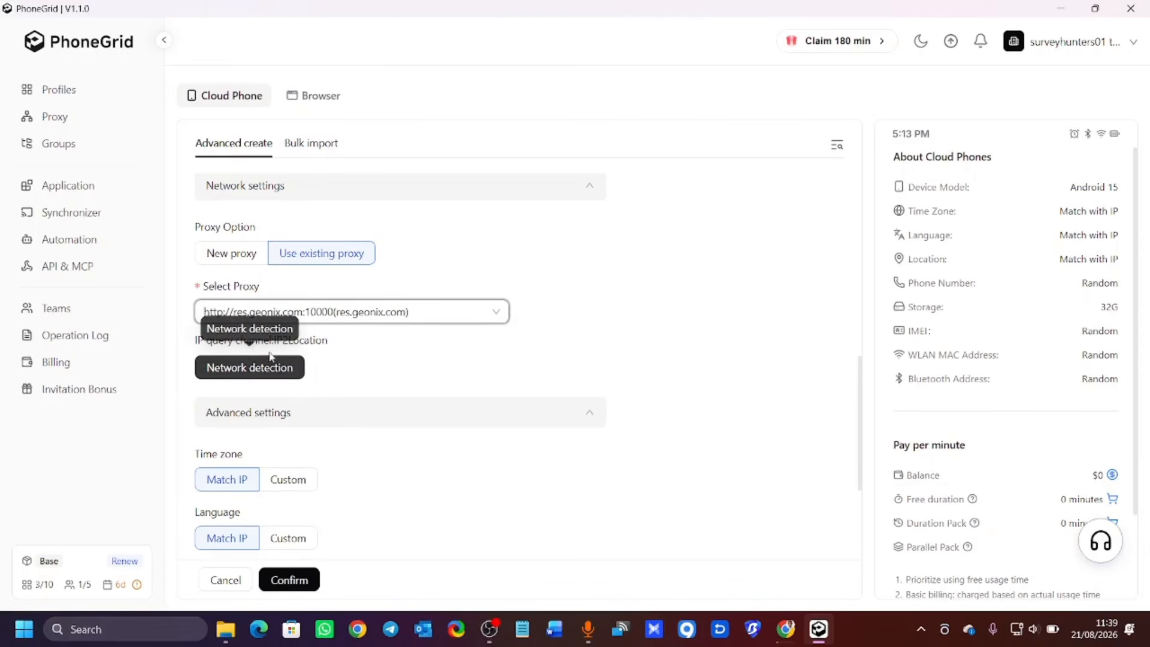
# Run network detection on the proxy and confirm creating the two SURVEY profiles.
pyautogui.click(270, 373)
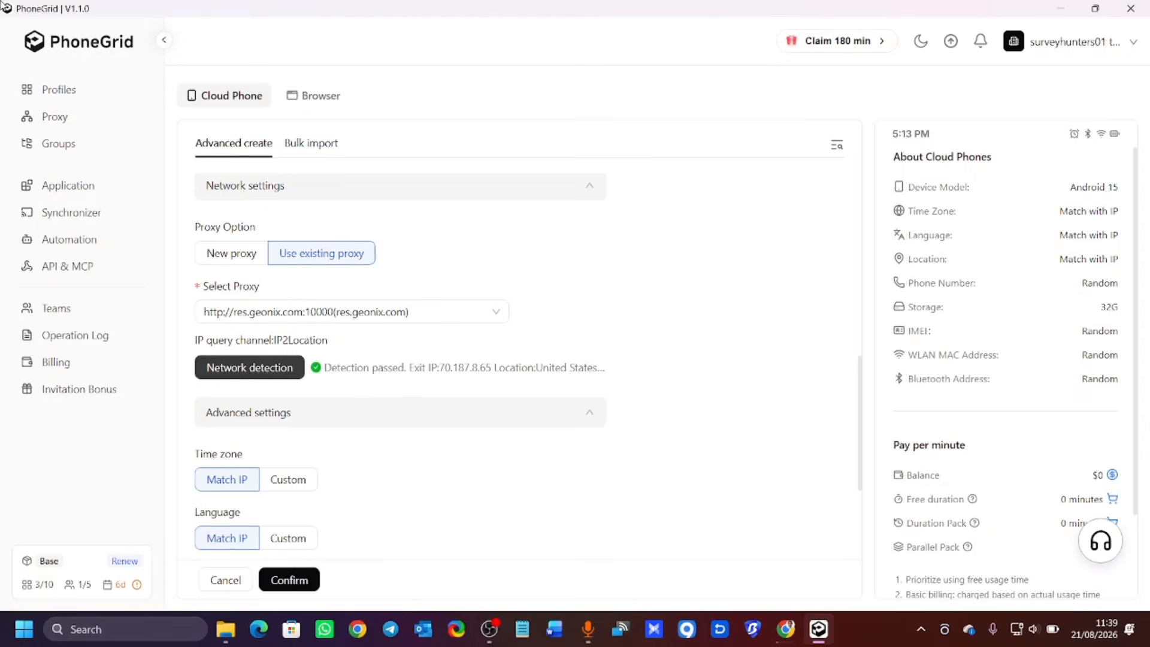
pyautogui.scroll(-3, 267, 203)
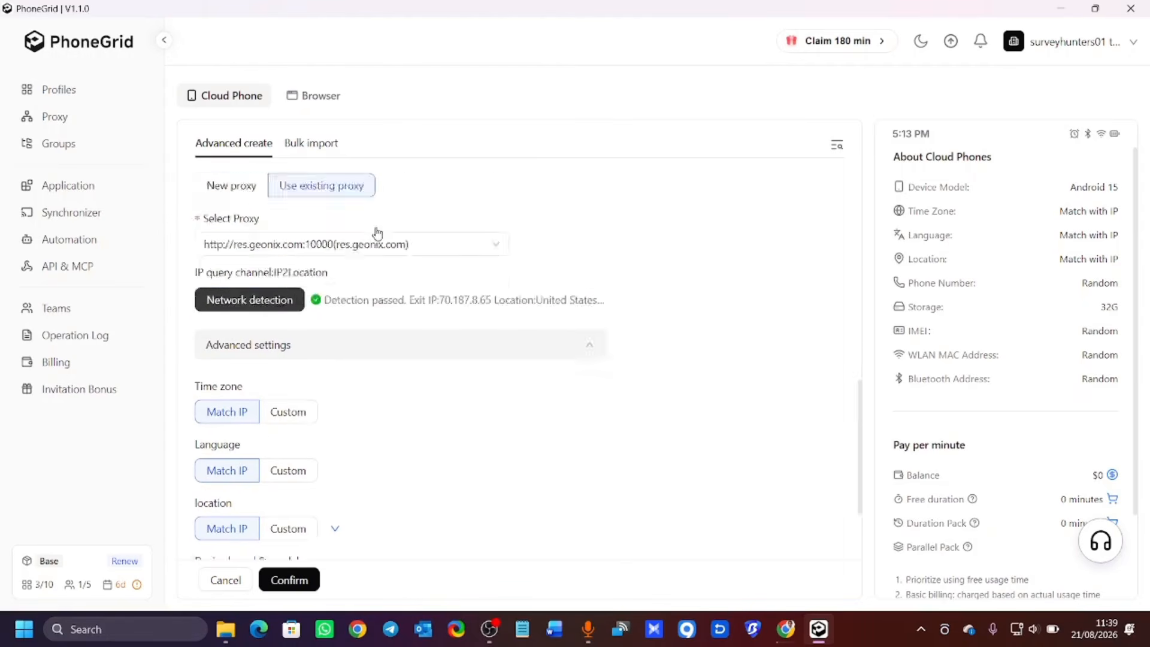
pyautogui.scroll(7, 375, 231)
pyautogui.scroll(-7, 377, 222)
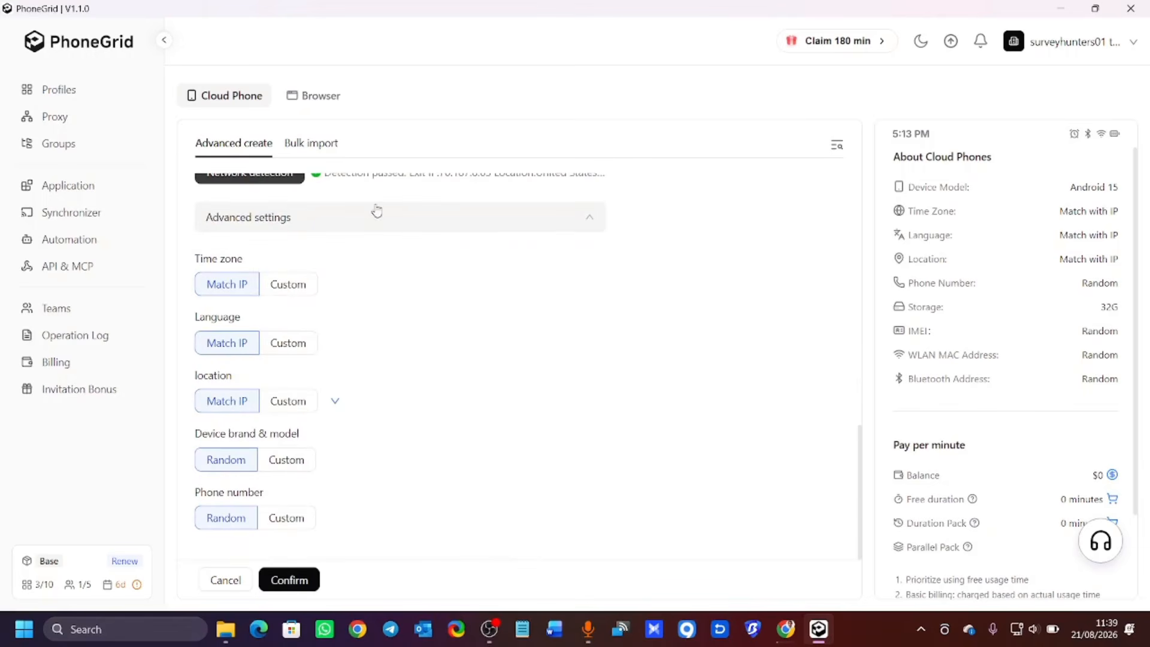
pyautogui.click(300, 578)
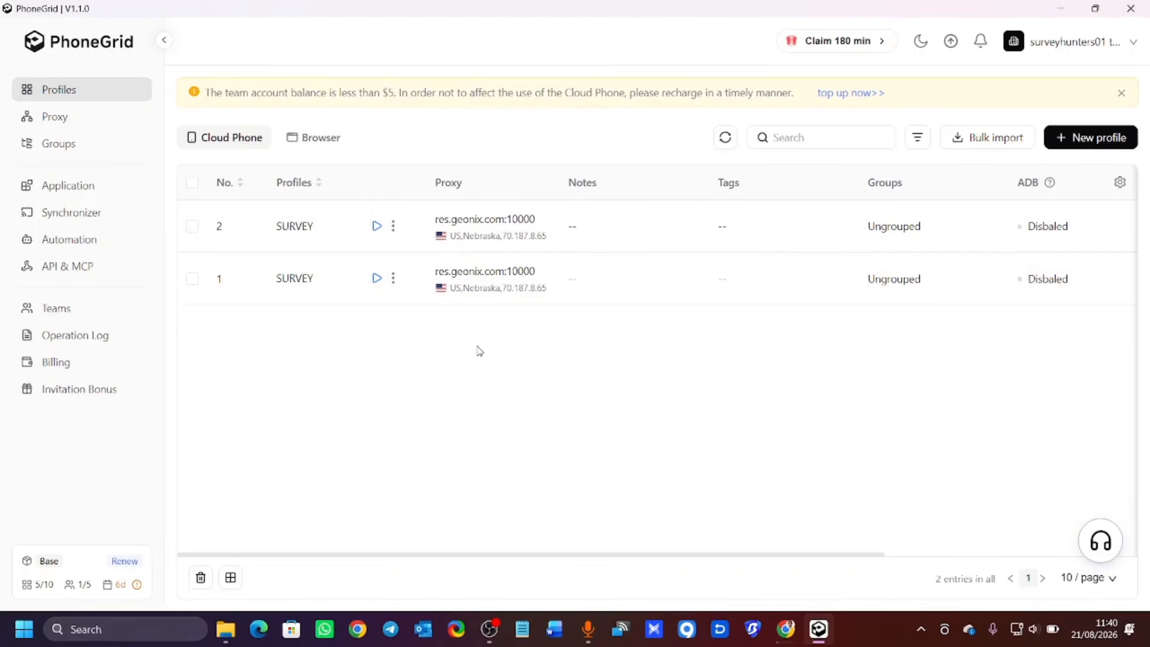
# Switch SURVEY profile No. 2 to the socks5 res.geonix.com proxy, test it and save.
pyautogui.click(392, 277)
pyautogui.click(393, 226)
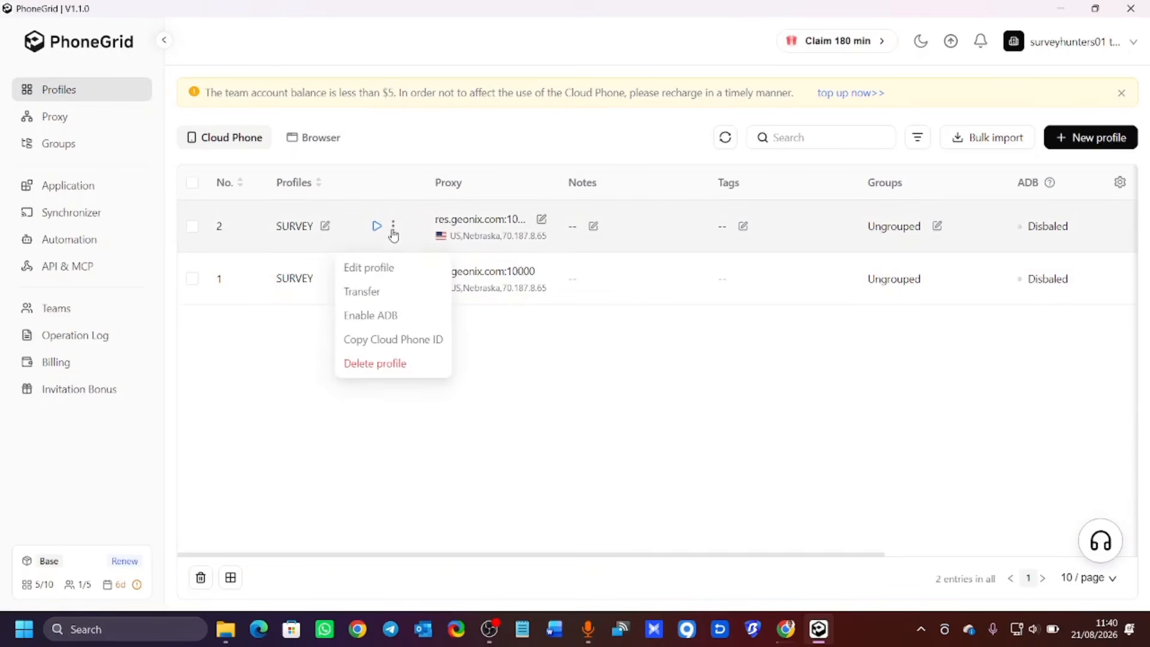
pyautogui.click(378, 268)
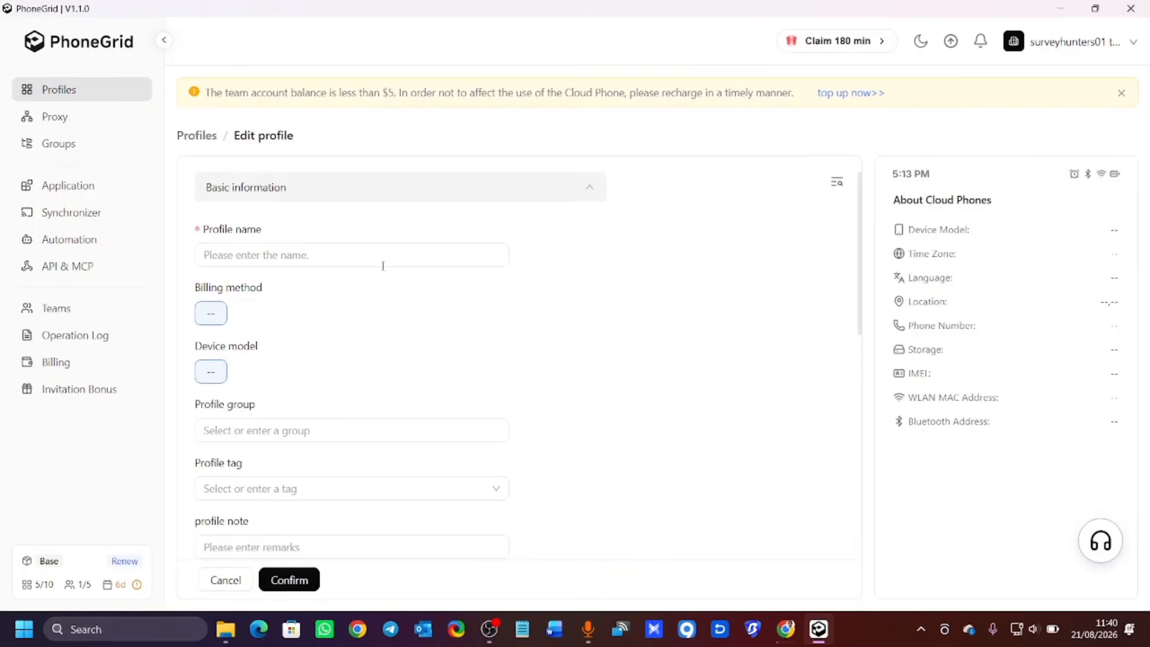
pyautogui.scroll(-10, 366, 296)
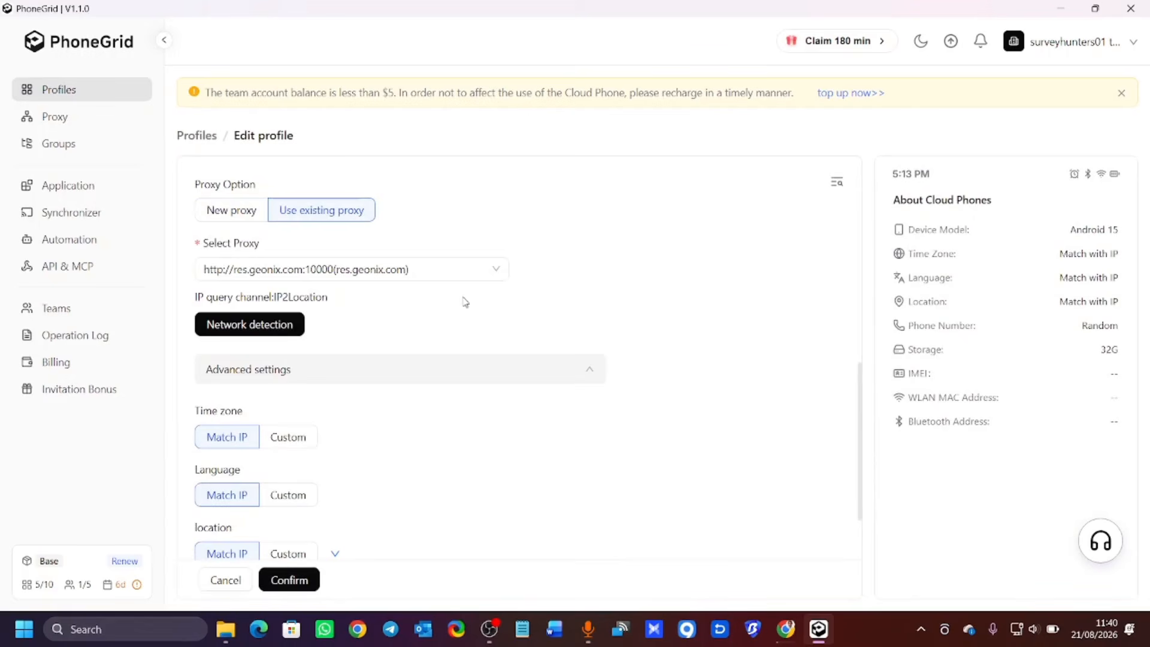
pyautogui.click(496, 270)
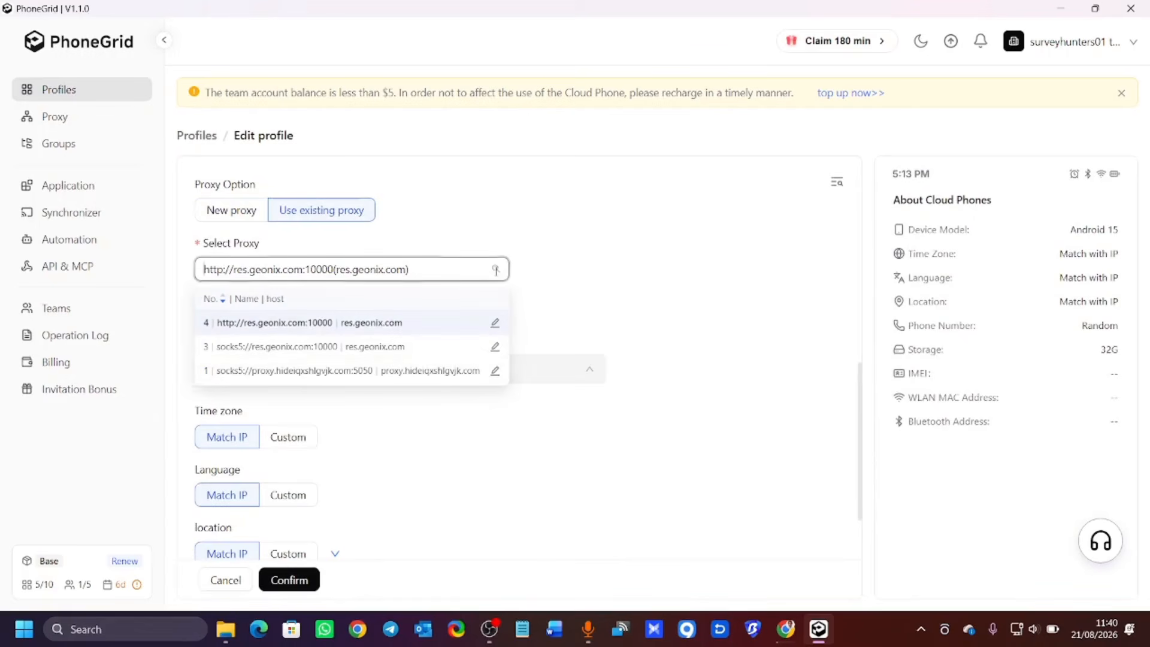
pyautogui.click(417, 352)
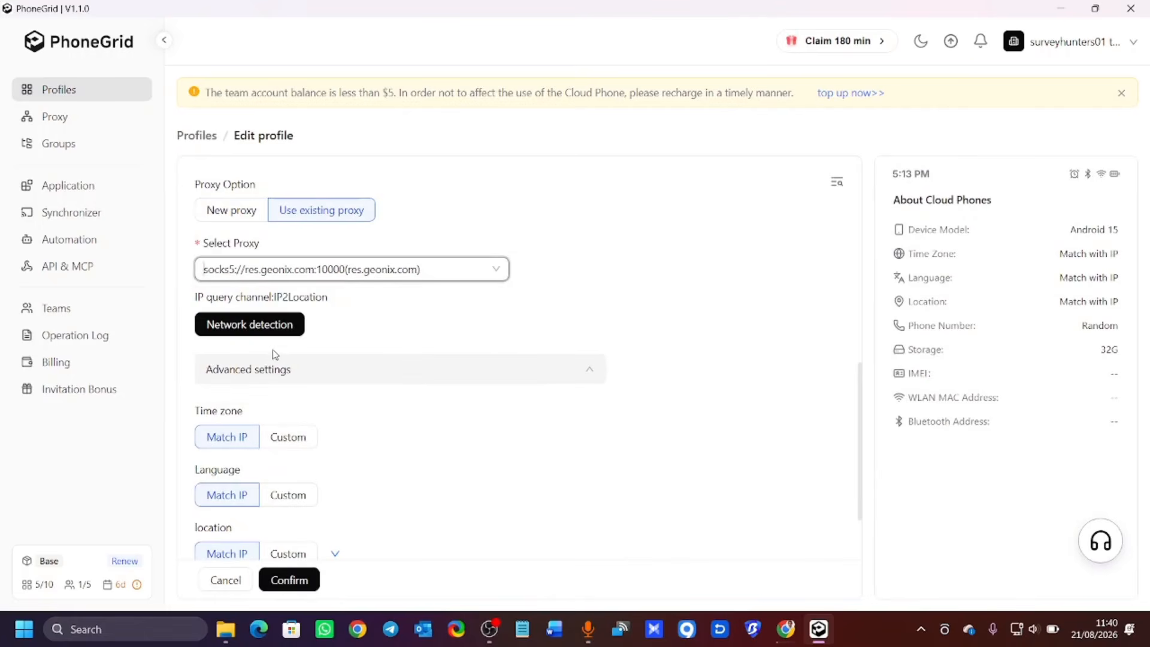
pyautogui.click(263, 332)
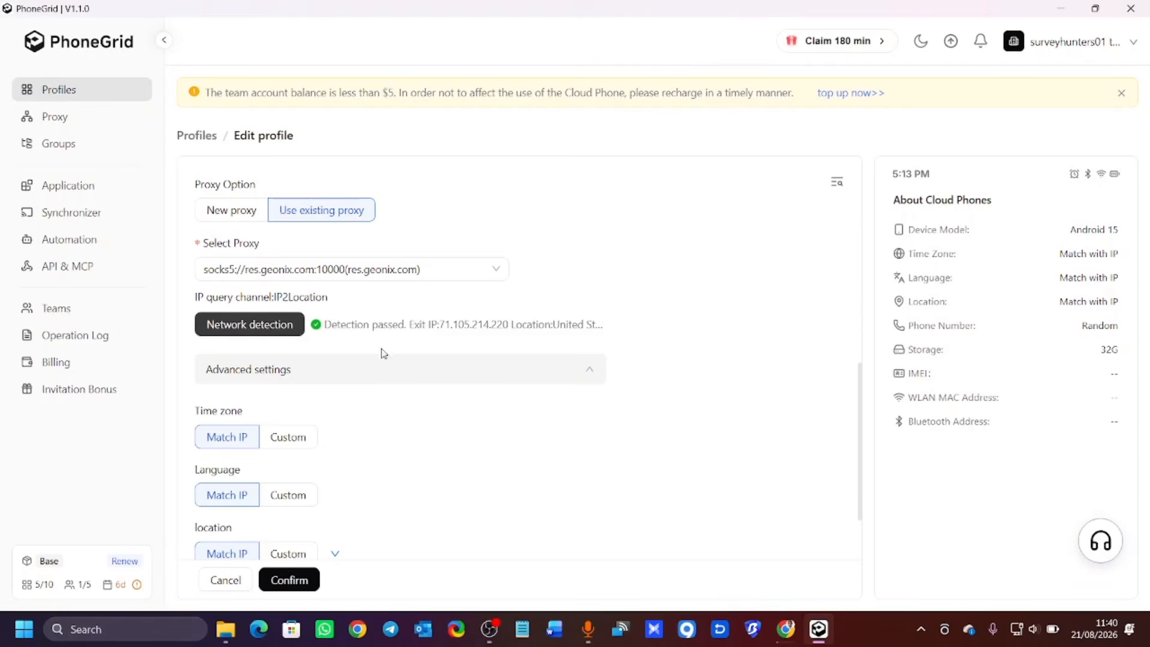
pyautogui.click(293, 579)
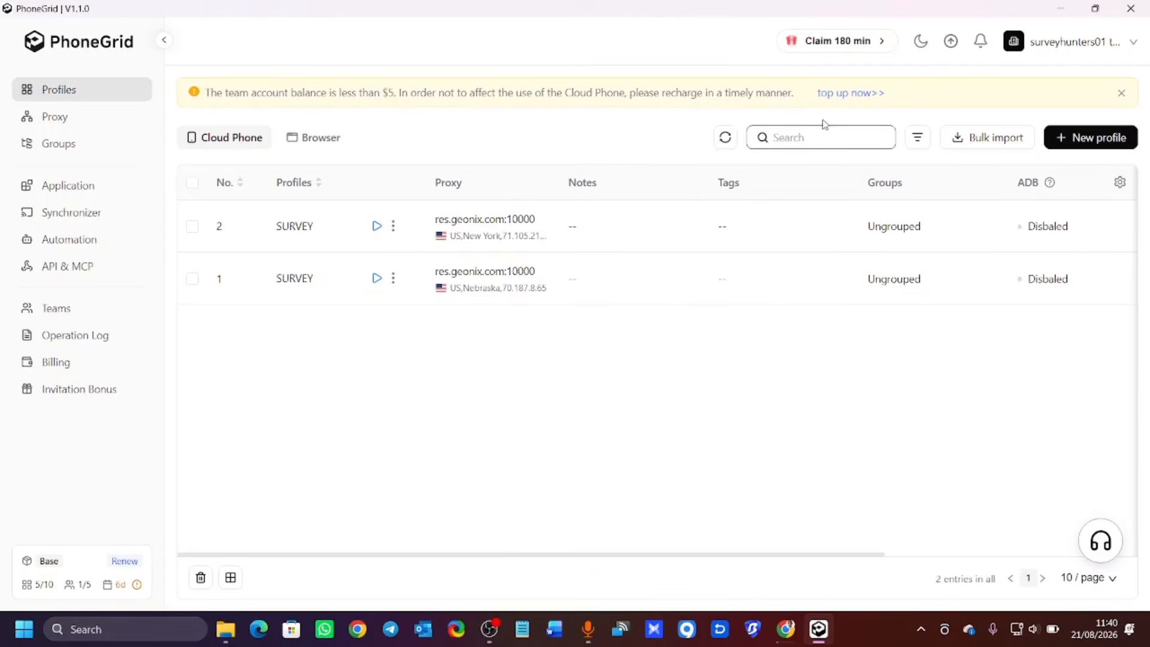
# Preview a custom $5 balance top-up ($6.25 with fee), then close it without paying.
pyautogui.click(841, 102)
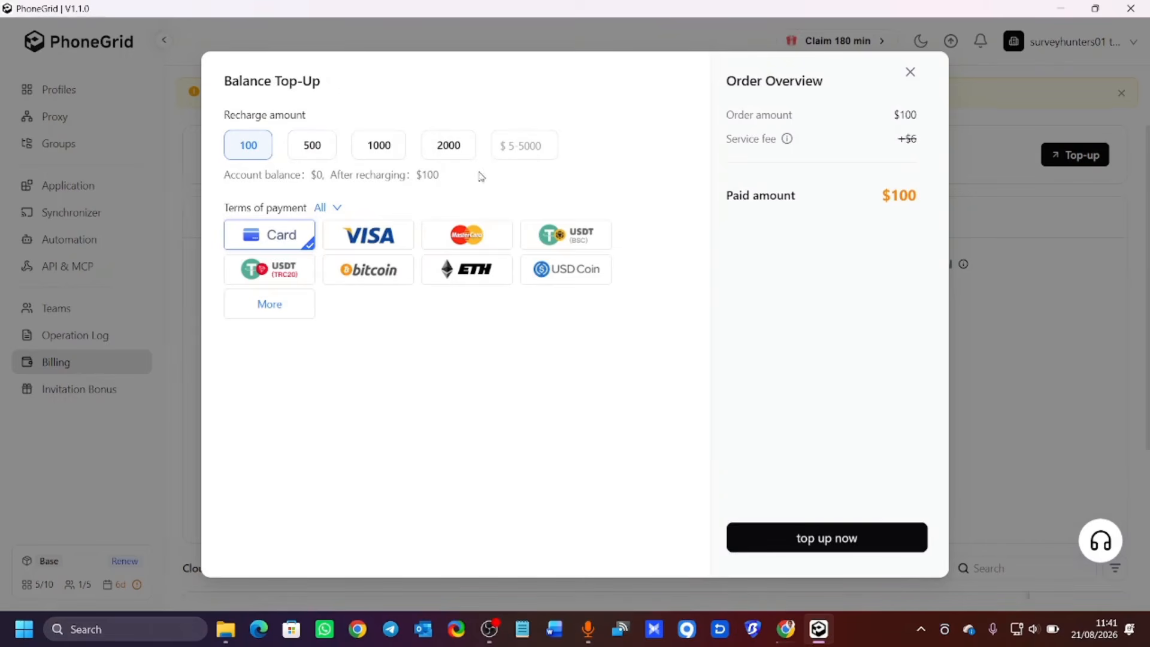
pyautogui.click(521, 145)
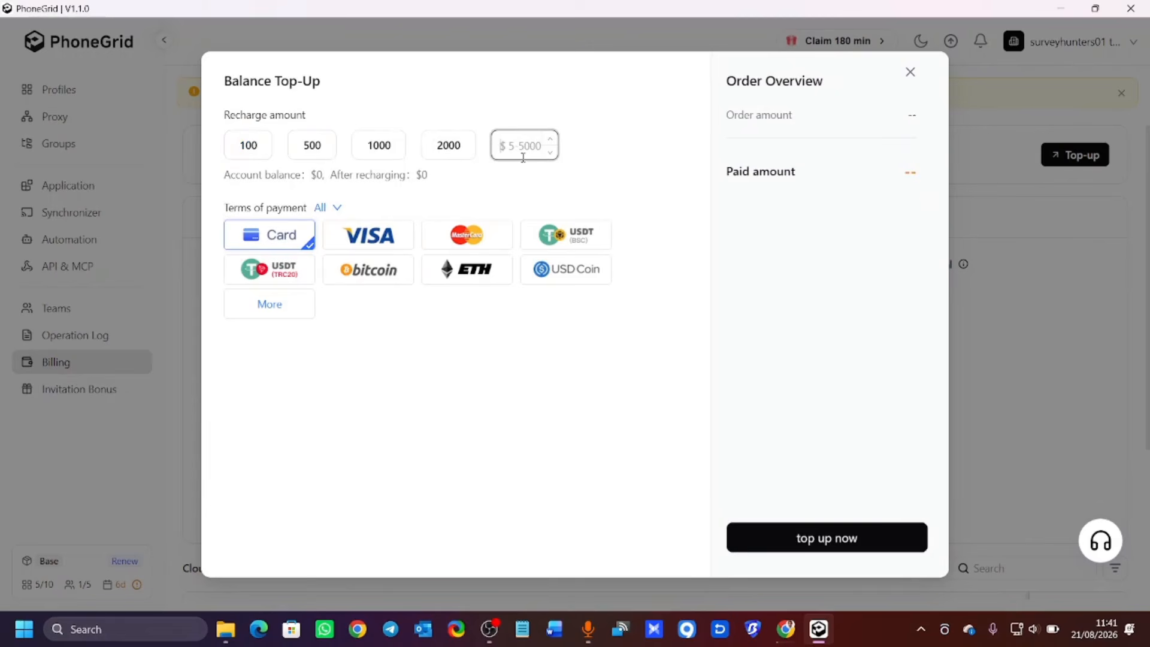
pyautogui.write('5')
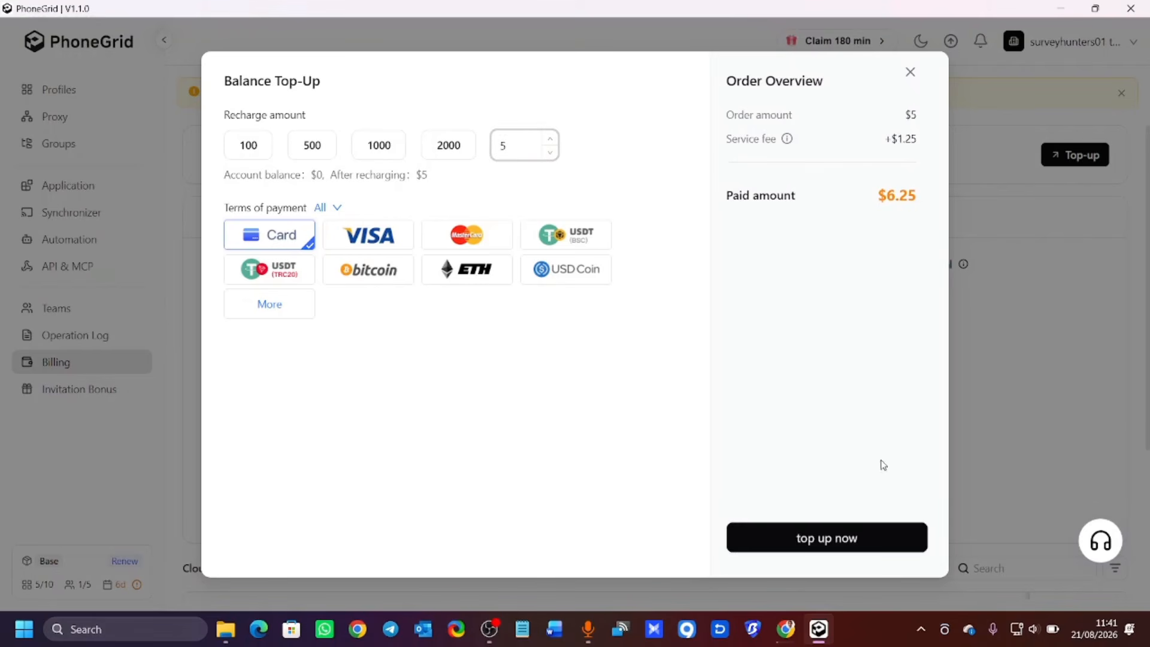
pyautogui.click(910, 72)
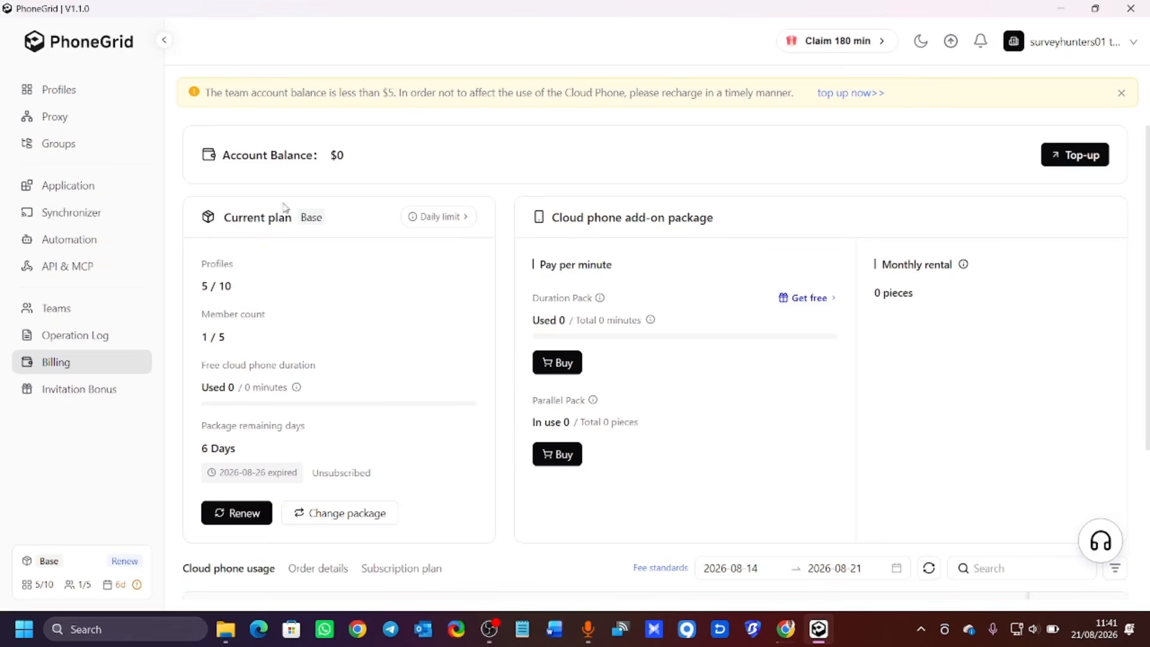
# View the free cloud phone duration offer, then close the invite-friends dialog.
pyautogui.scroll(-3, 290, 424)
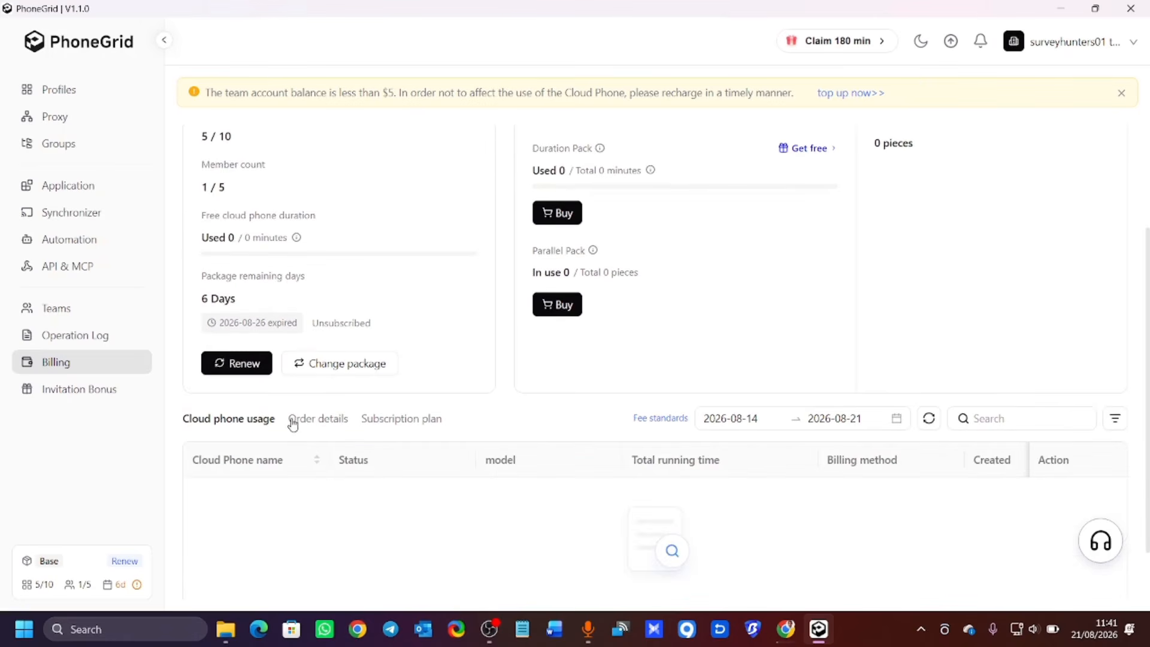
pyautogui.scroll(3, 294, 419)
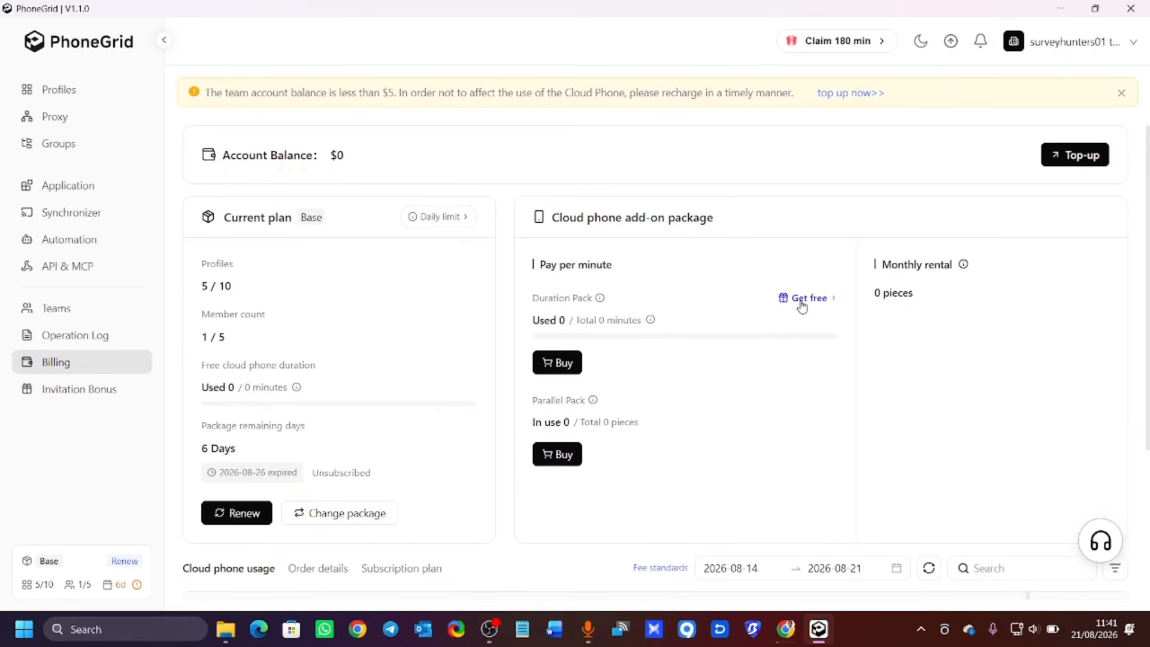
pyautogui.click(823, 303)
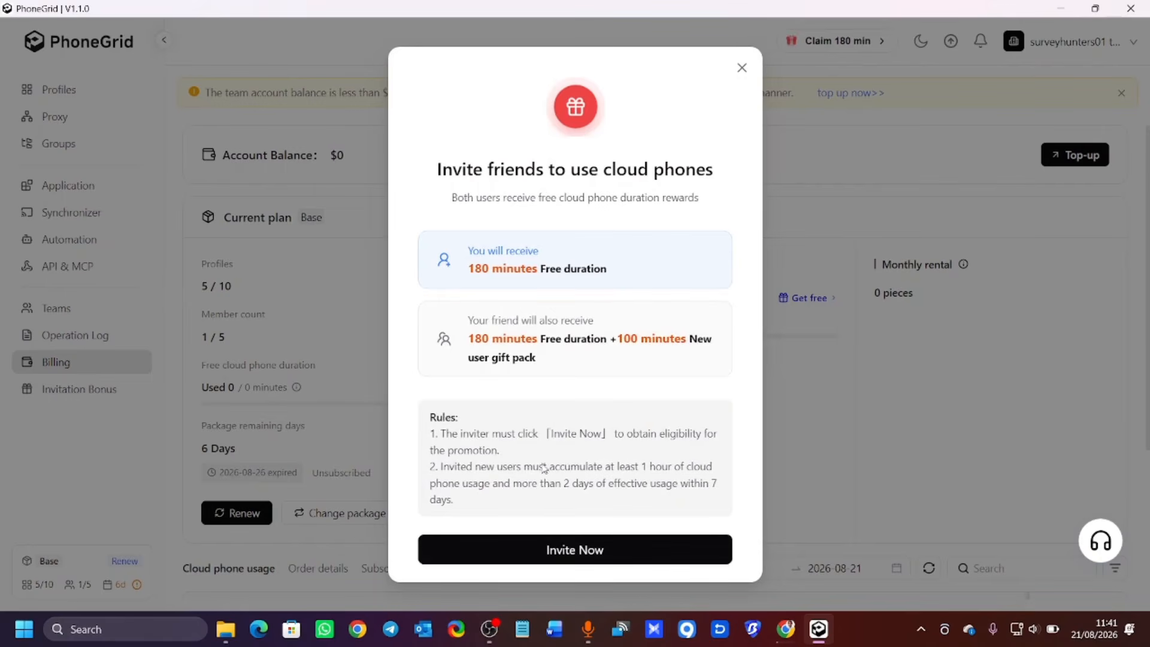
pyautogui.click(740, 70)
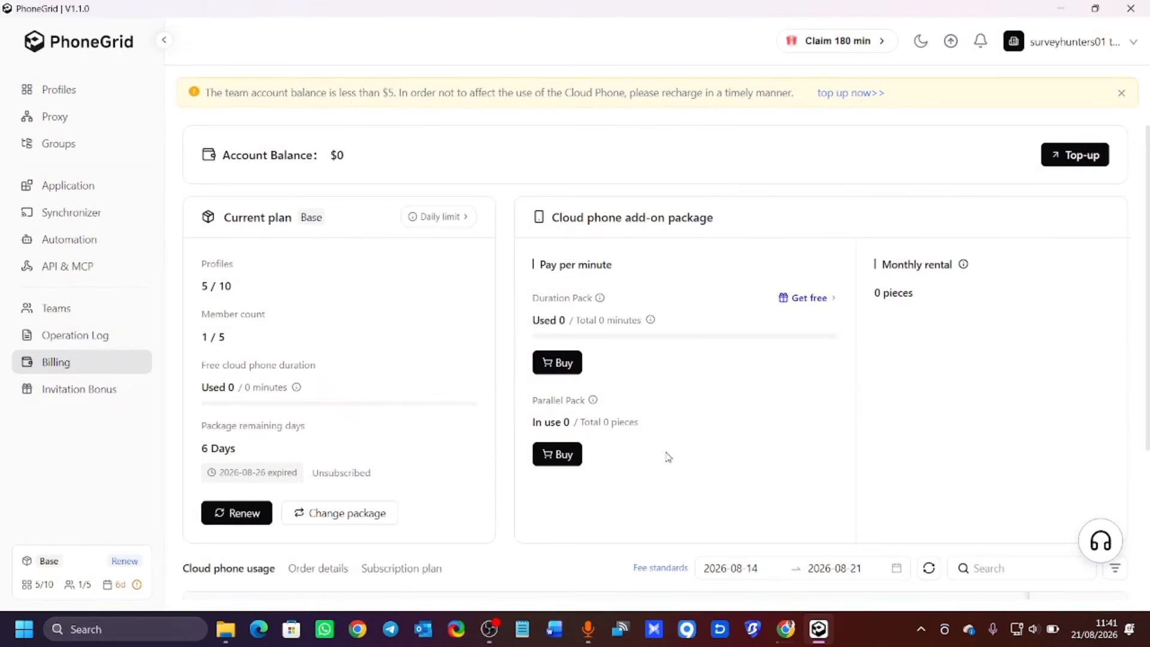
pyautogui.scroll(-3, 665, 452)
pyautogui.scroll(3, 487, 390)
# Dismiss the low-balance banner and try starting SURVEY profile 1's cloud phone.
pyautogui.click(163, 39)
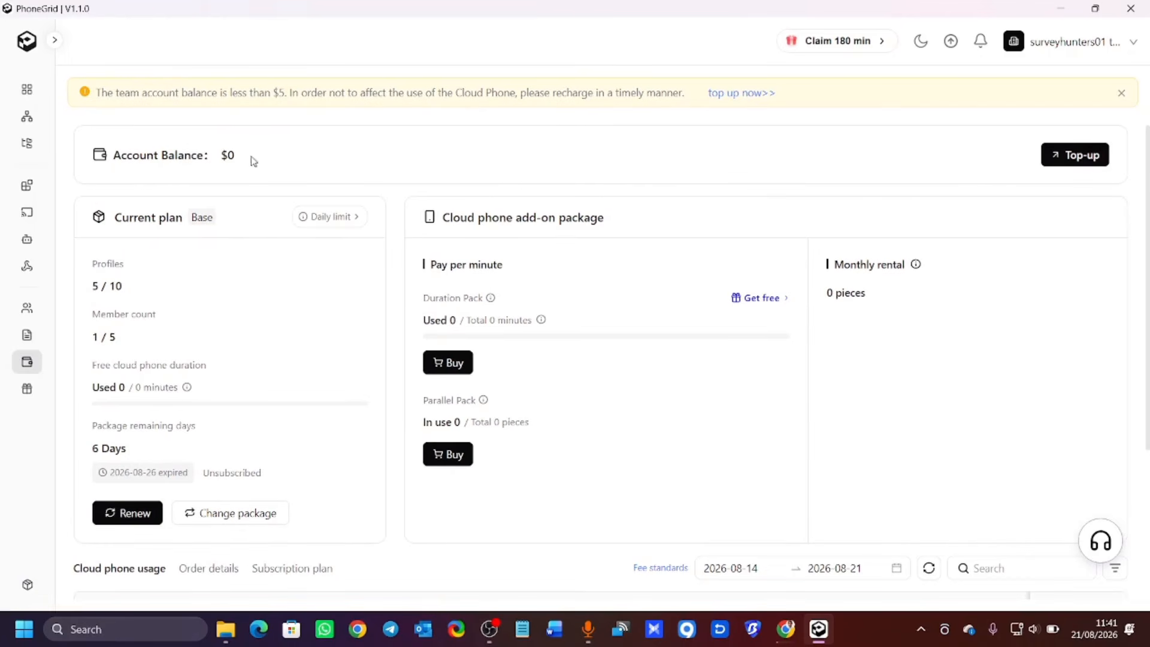
pyautogui.click(1121, 93)
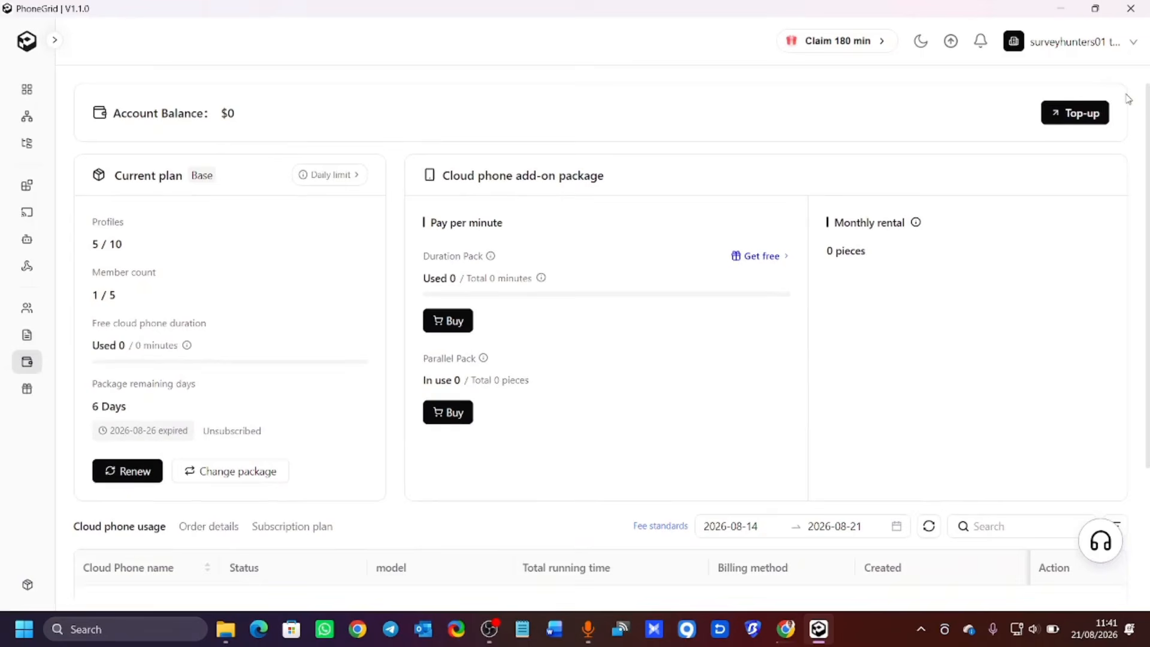
pyautogui.click(54, 40)
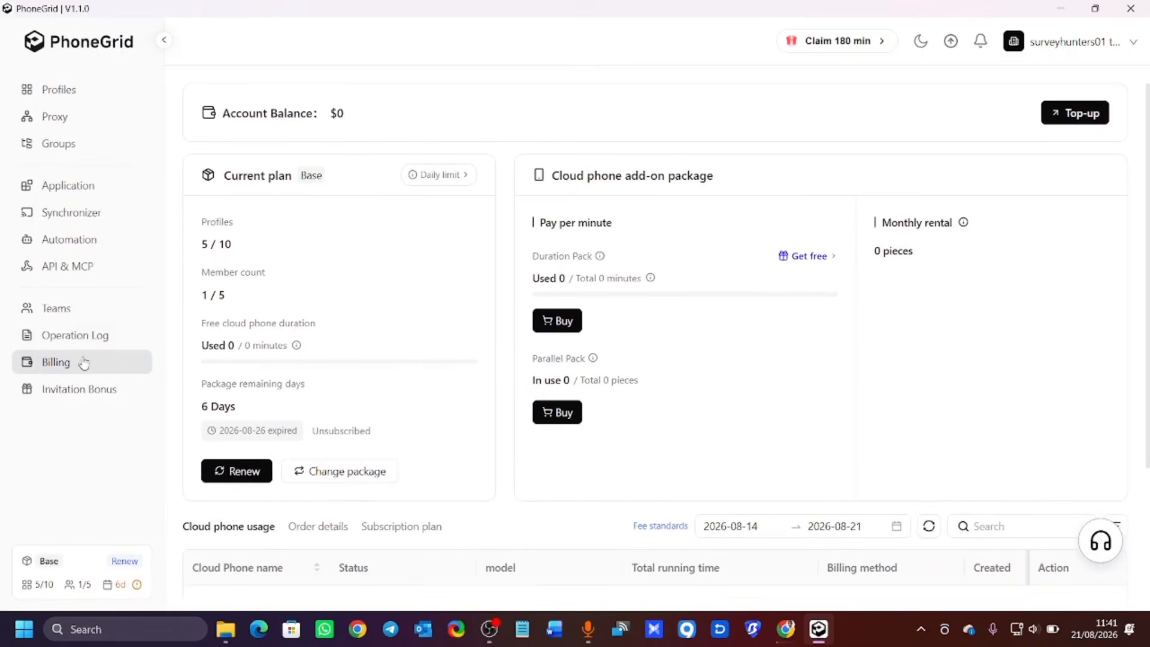
pyautogui.click(59, 96)
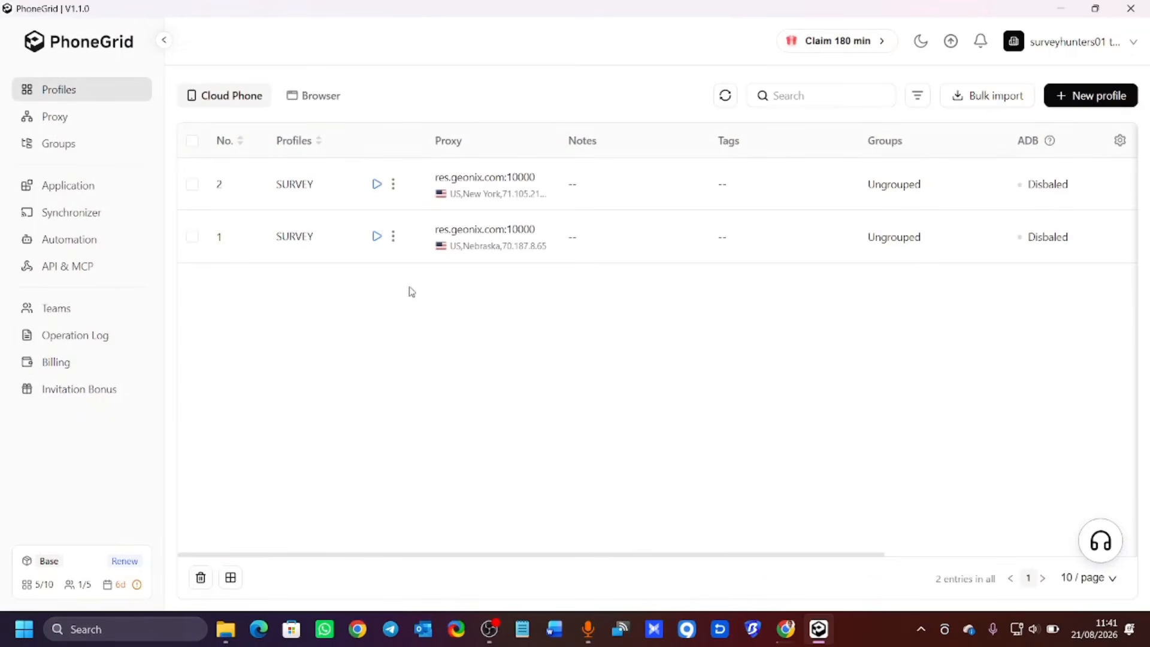
pyautogui.click(377, 235)
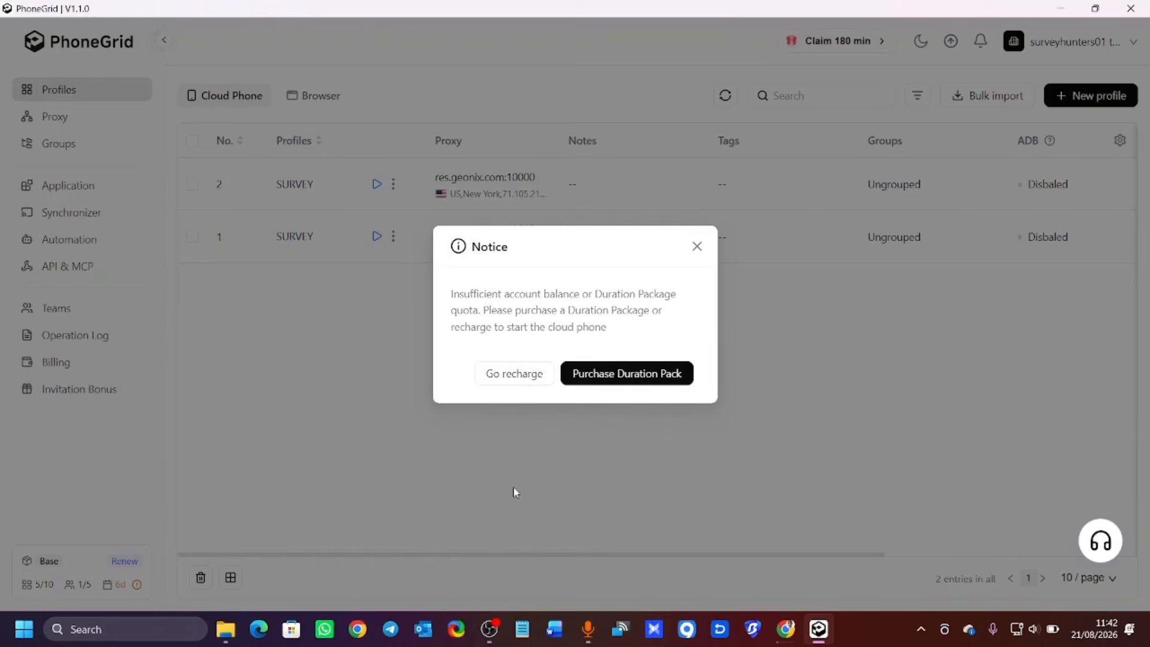
# Dismiss the insufficient-balance Notice and switch to the Billing page, balance still $0.
pyautogui.click(696, 247)
pyautogui.moveTo(489, 629)
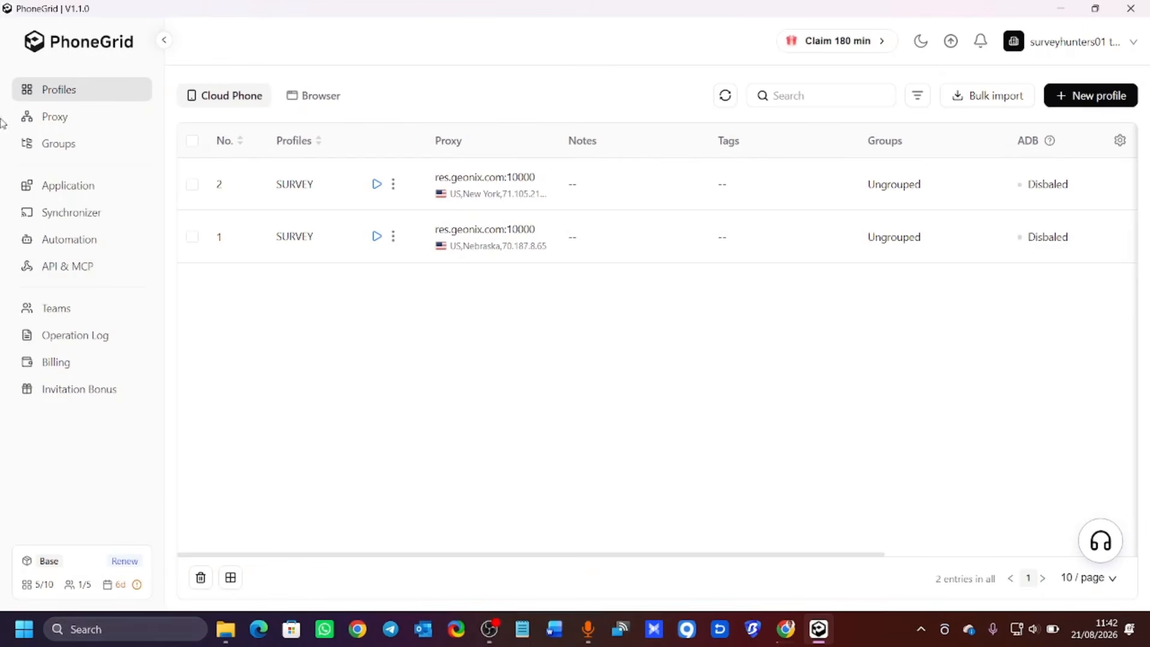
pyautogui.click(60, 363)
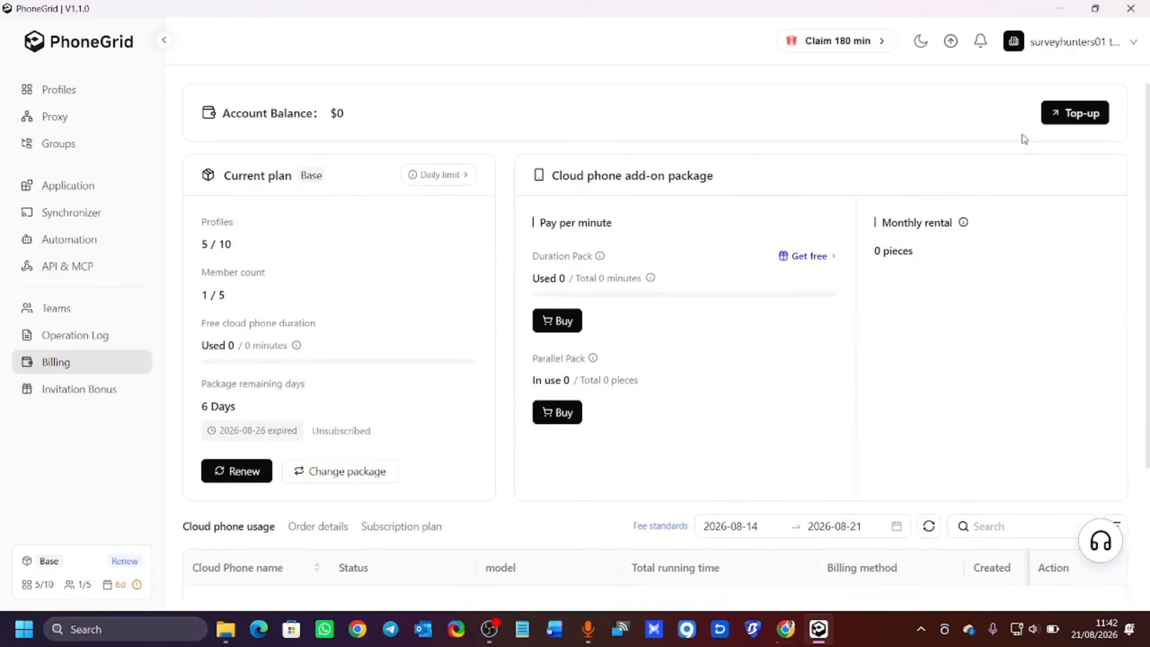
# Start a balance top-up with a custom amount of $5.
pyautogui.click(1055, 117)
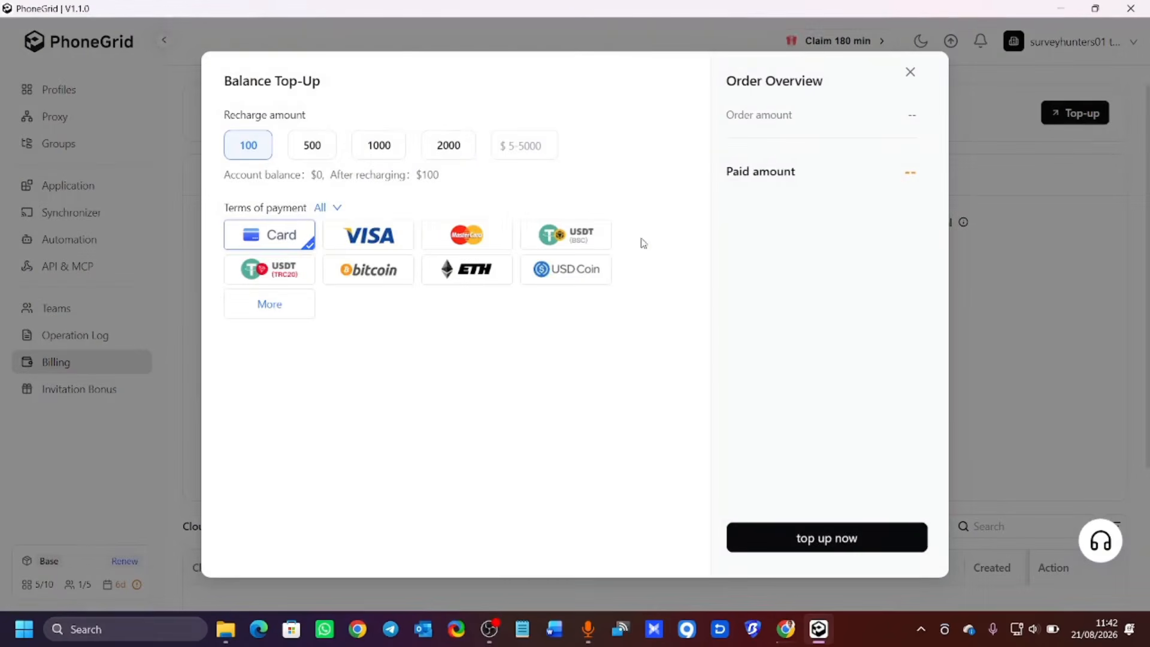
pyautogui.click(514, 145)
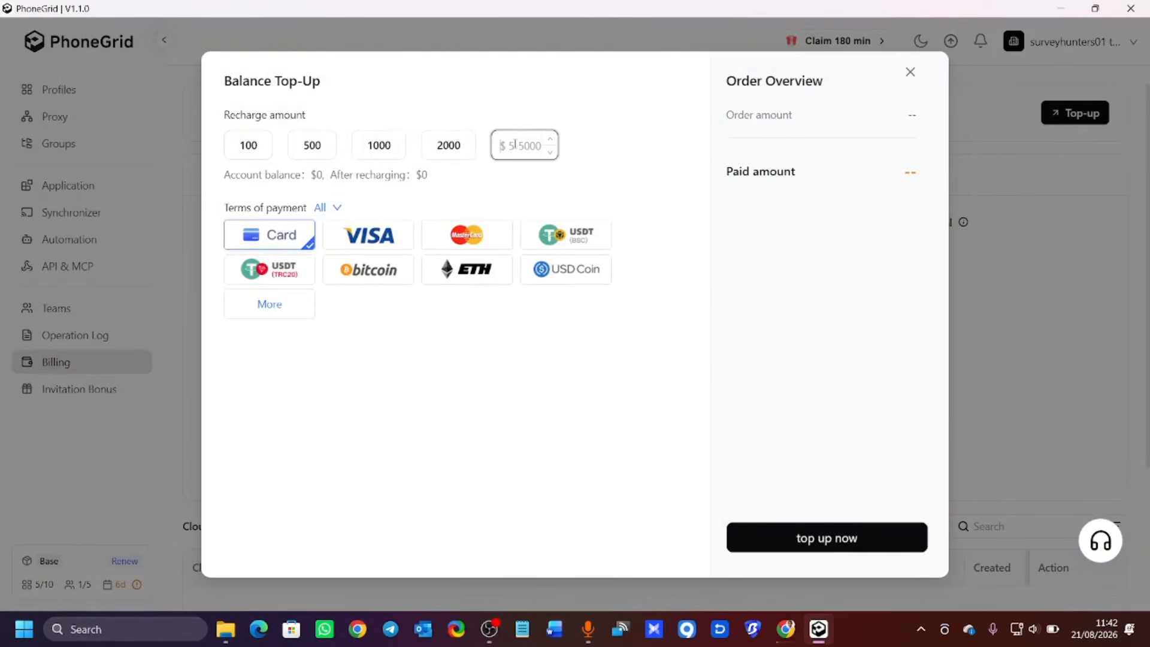
pyautogui.write('5')
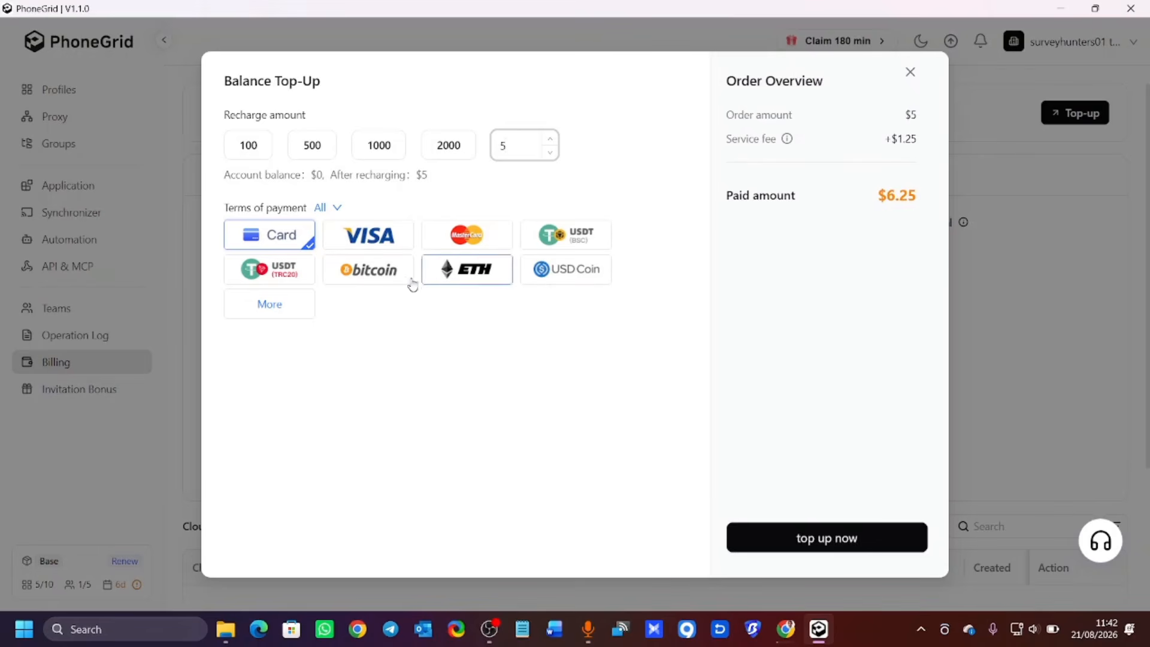
# Try USDT, bitcoin and VISA options, then submit the $6.25 payment by Card.
pyautogui.click(289, 277)
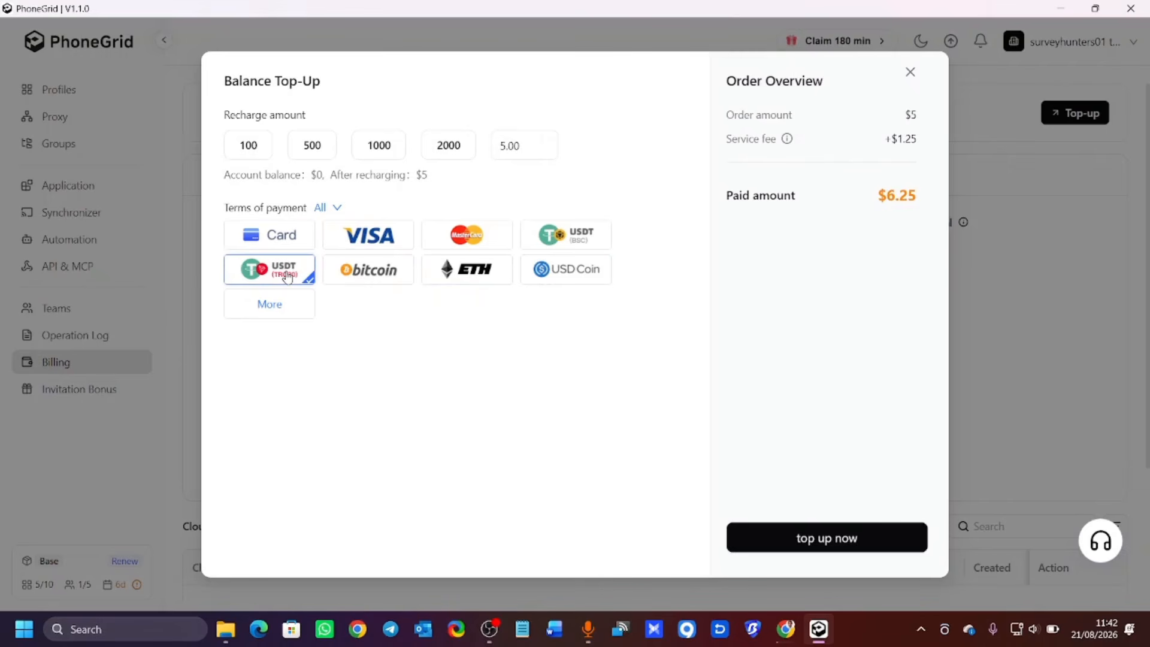
pyautogui.click(374, 273)
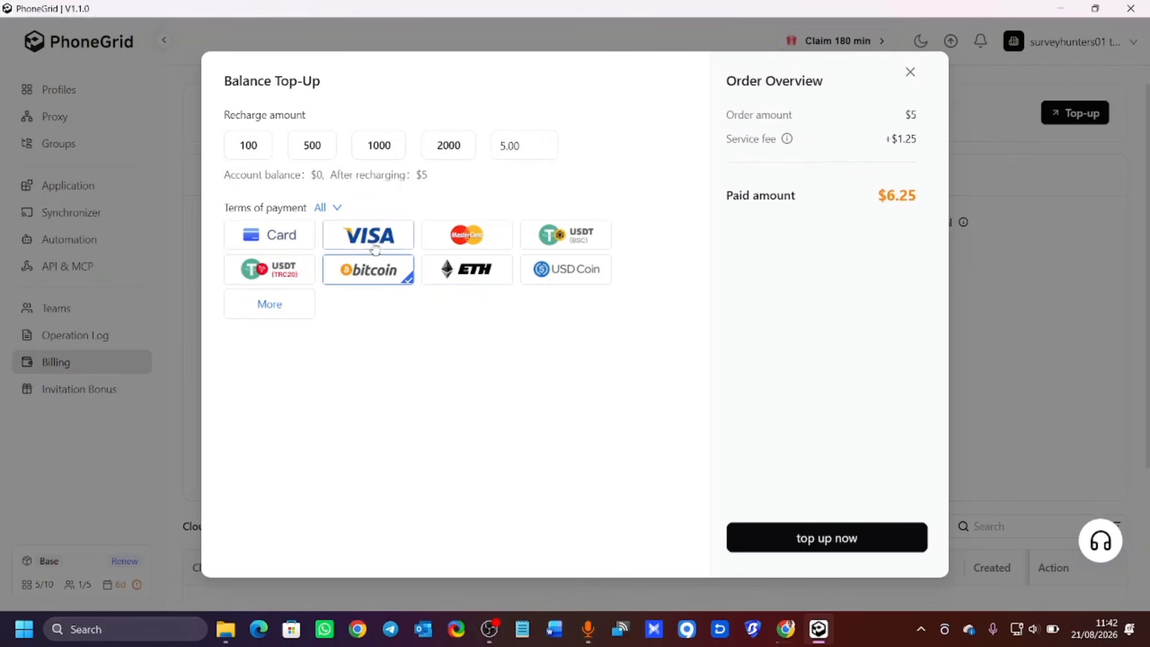
pyautogui.click(372, 245)
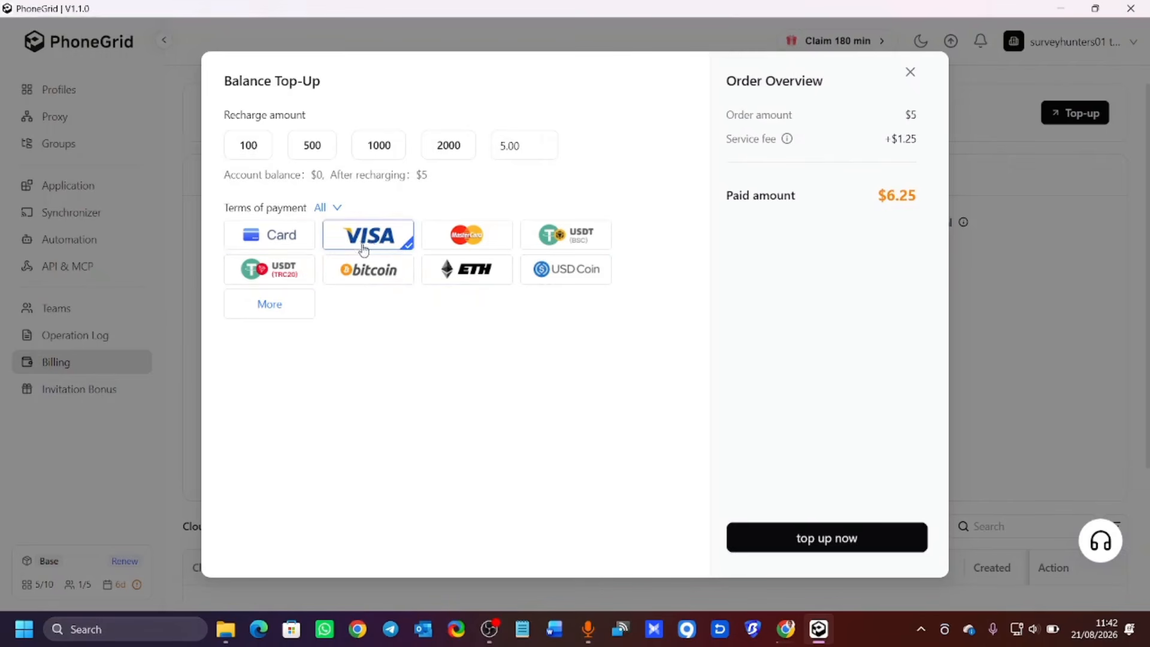
pyautogui.click(280, 240)
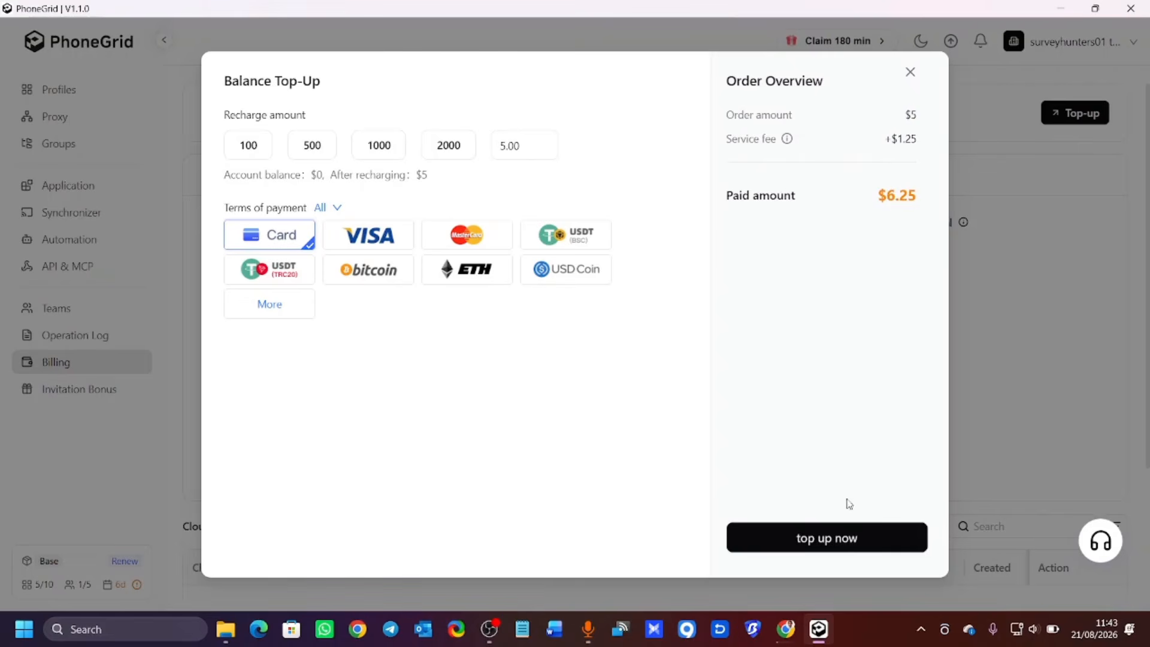
pyautogui.click(844, 542)
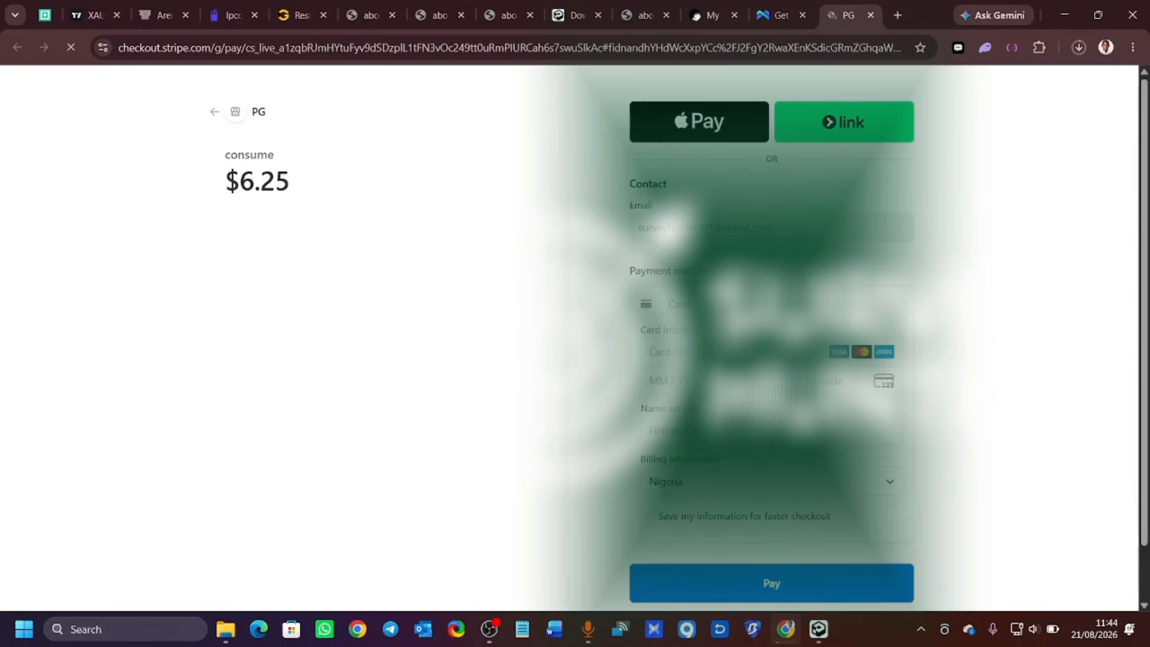
# Autofill the card details from the saved card and pay the $6.25 charge.
pyautogui.click(760, 352)
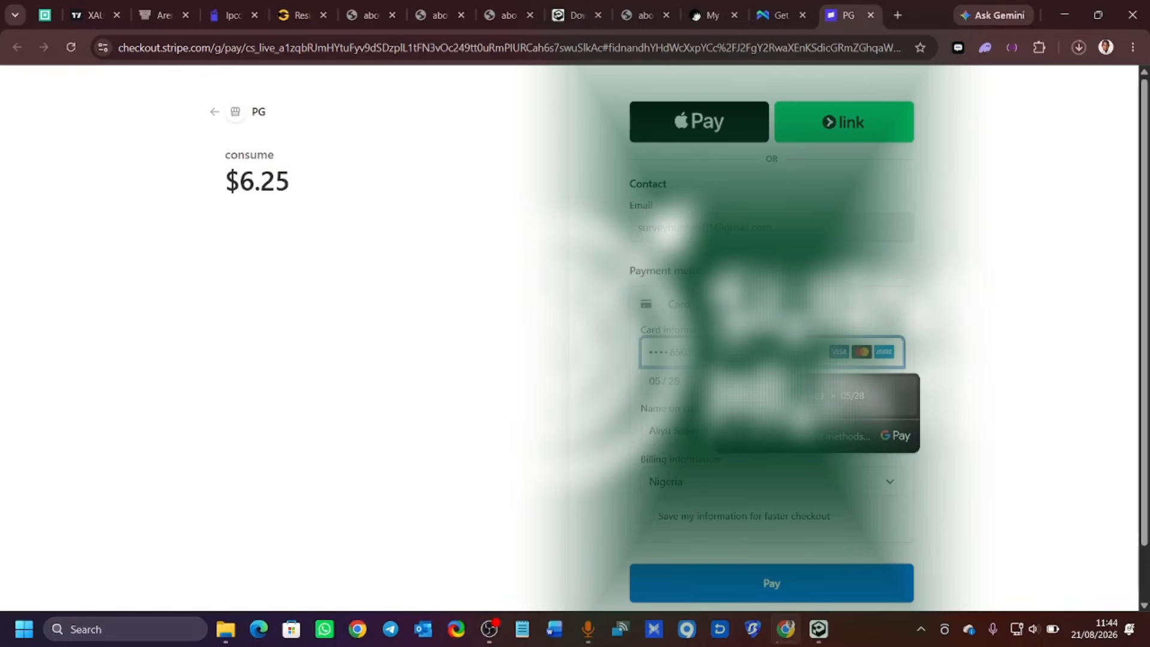
pyautogui.click(778, 396)
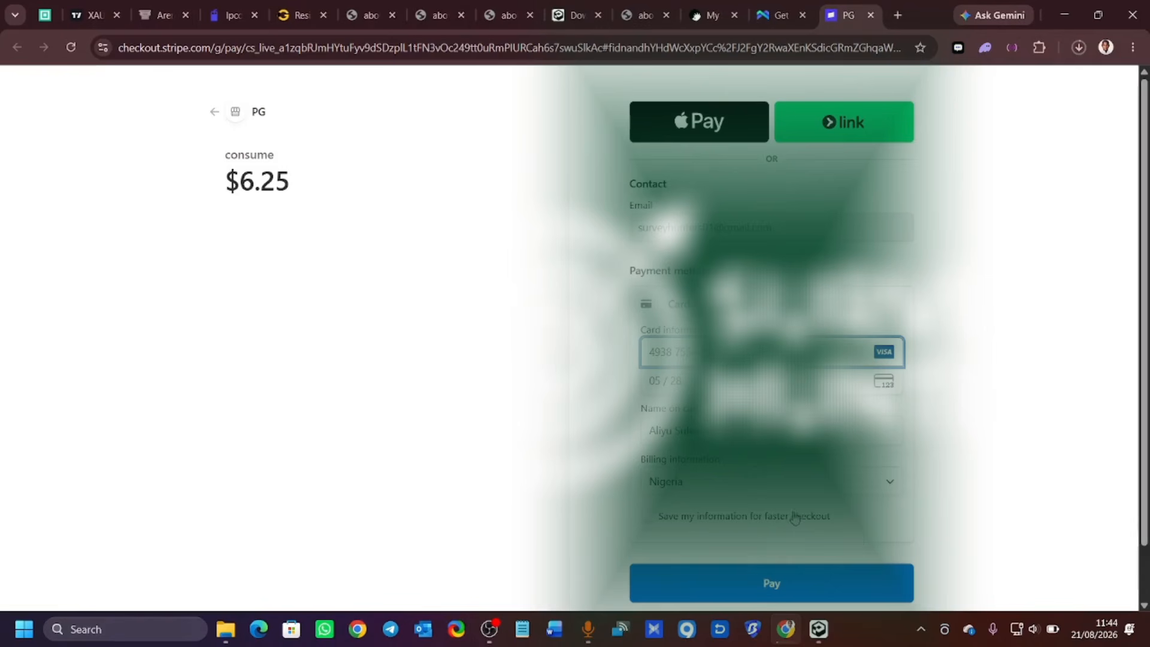
pyautogui.scroll(-2, 759, 527)
pyautogui.scroll(2, 757, 520)
pyautogui.click(770, 587)
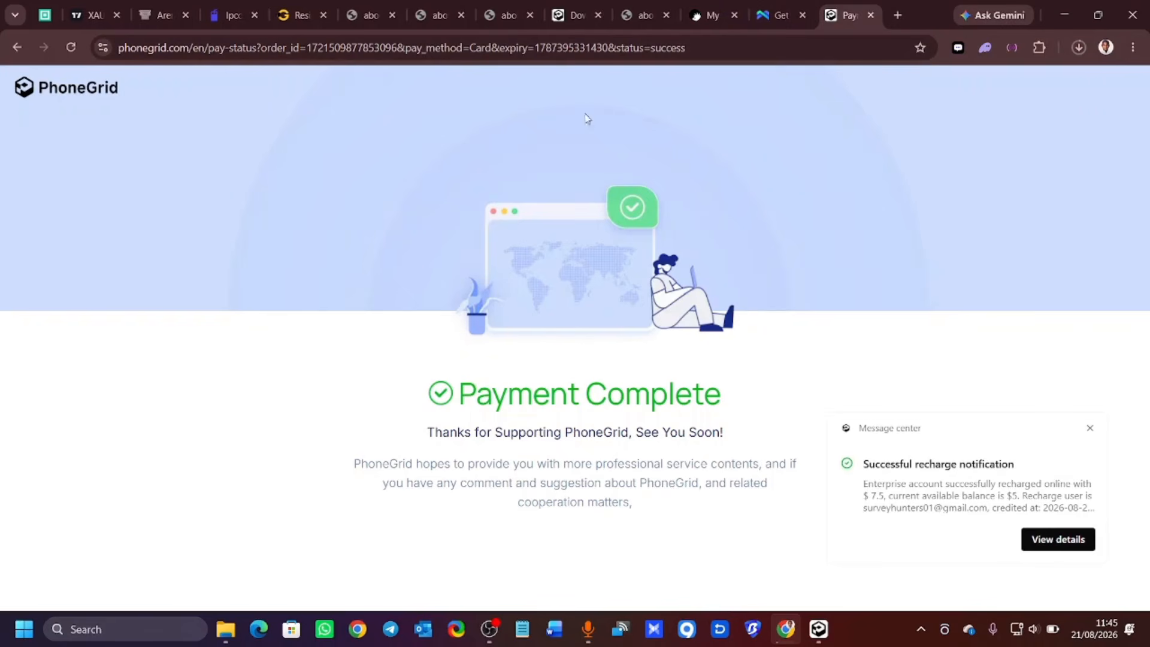
# Minimize Chrome to reveal PhoneGrid's Billing page with a $5 account balance.
pyautogui.click(1064, 20)
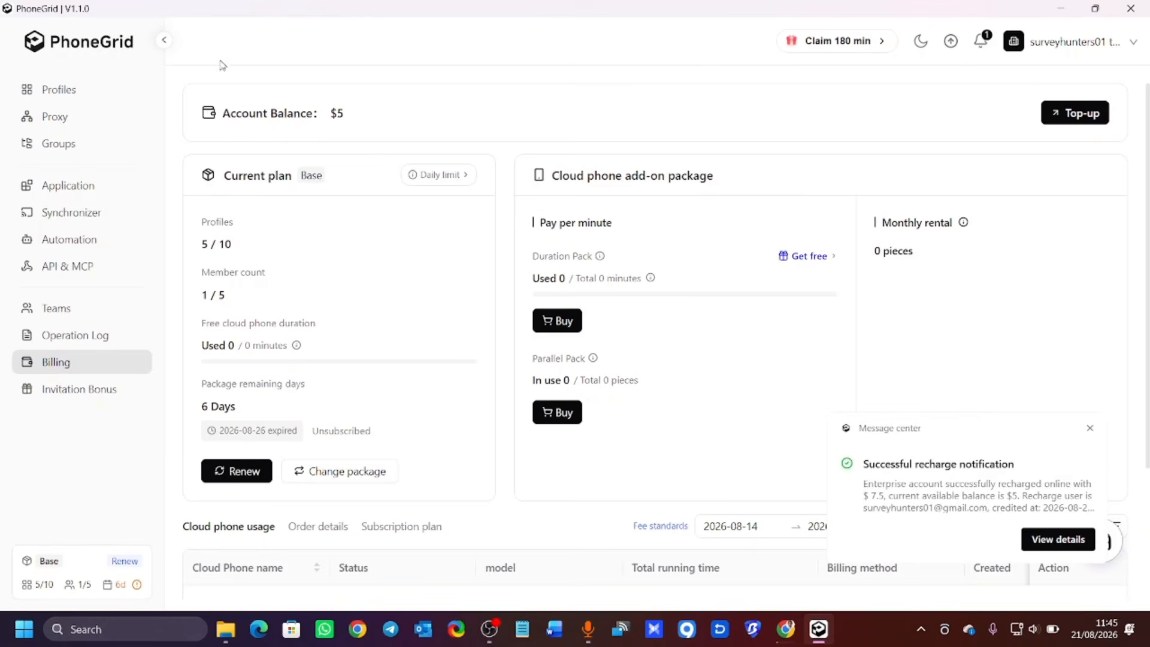
# Toggle the sidebar, return to the Cloud Phone profiles list, and close the recharge notification.
pyautogui.click(164, 40)
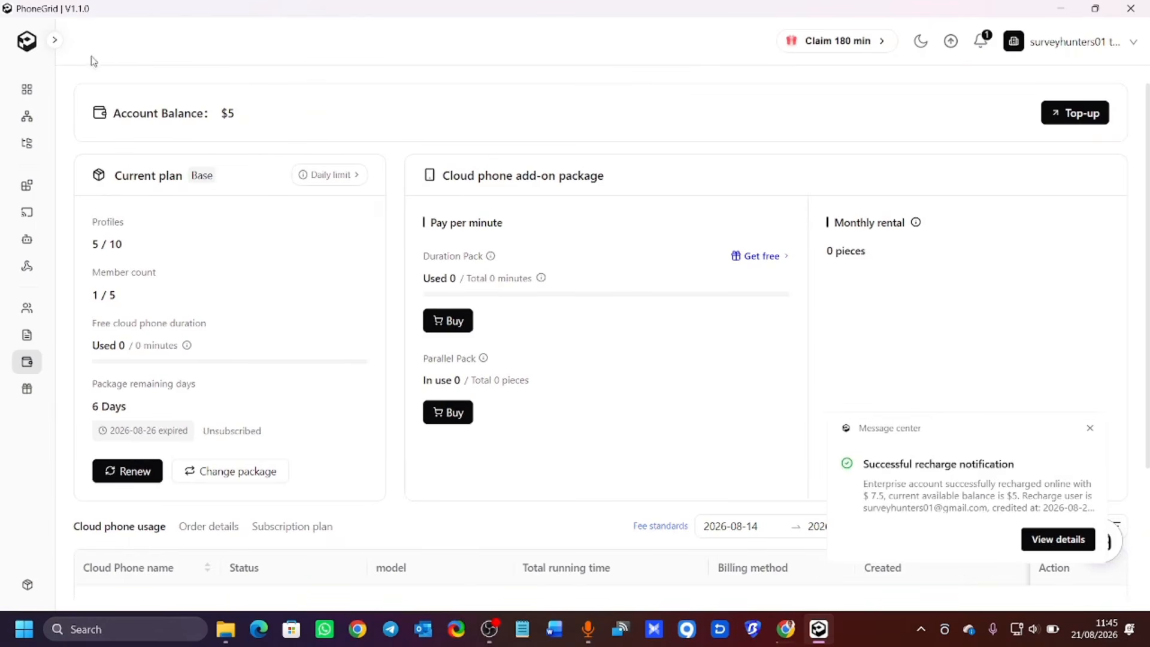
pyautogui.click(58, 47)
pyautogui.click(71, 98)
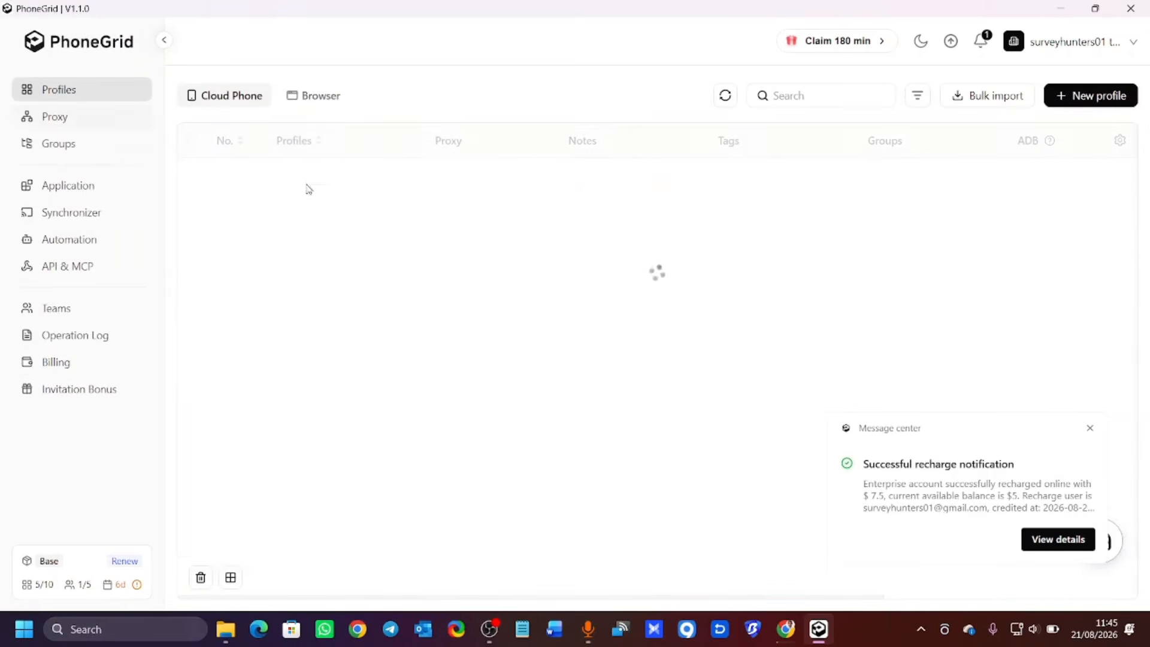
pyautogui.click(1090, 429)
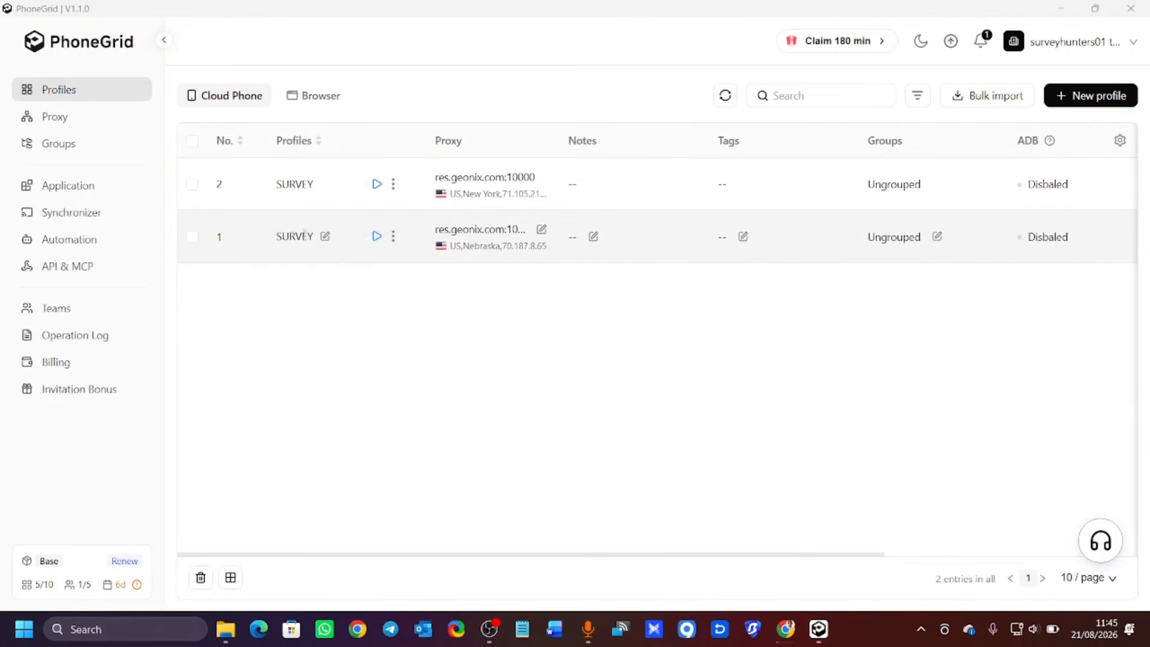
# Start both SURVEY cloud phones and drag their windows apart to sit side by side.
pyautogui.click(377, 237)
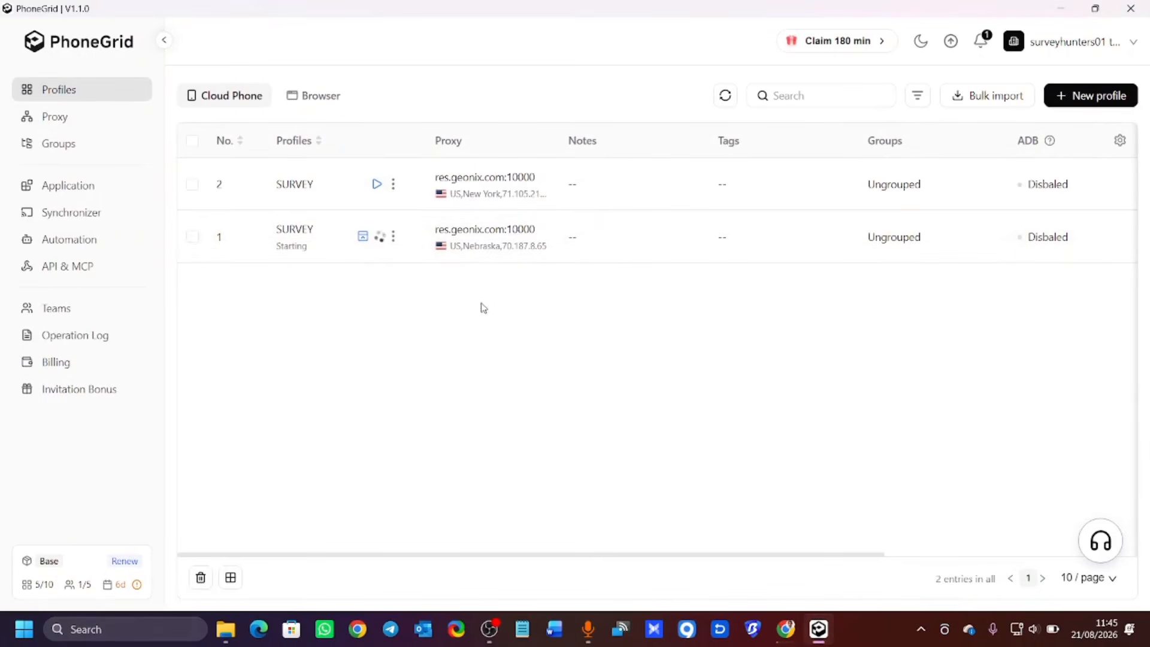
pyautogui.click(376, 184)
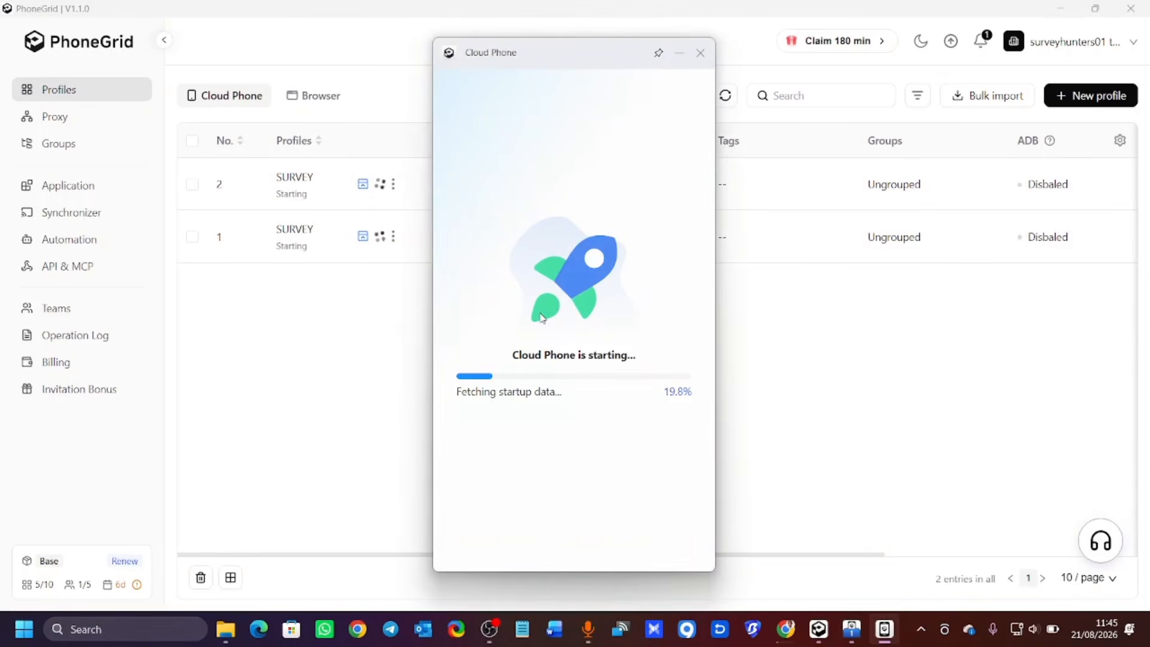
pyautogui.moveTo(585, 67); pyautogui.dragTo(934, 66)
pyautogui.moveTo(601, 53); pyautogui.dragTo(341, 32)
pyautogui.moveTo(943, 55); pyautogui.dragTo(831, 40)
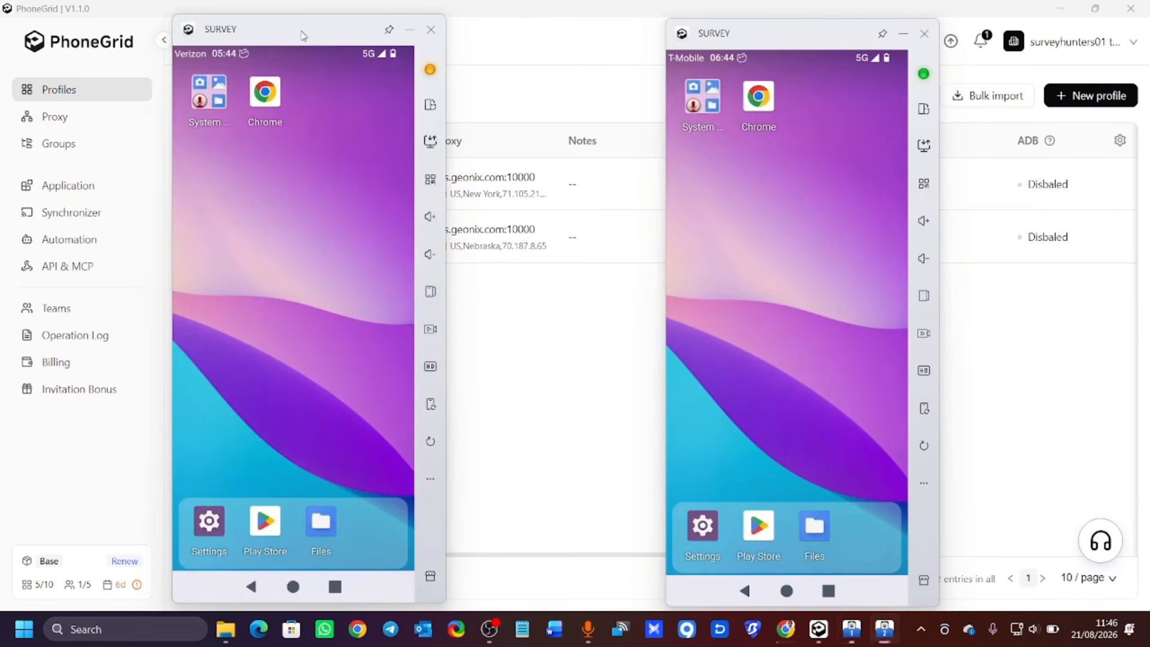
pyautogui.moveTo(302, 32); pyautogui.dragTo(322, 16)
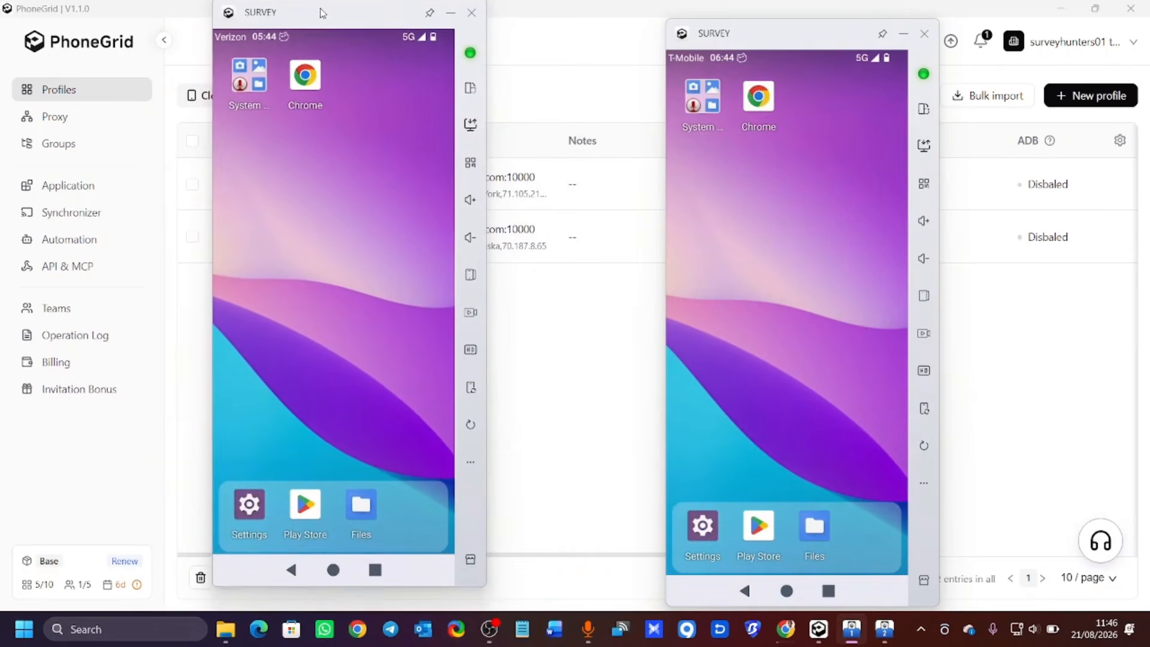
# Launch Chrome on the Verizon phone without an account, accept the ad notice, and open search.
pyautogui.click(305, 96)
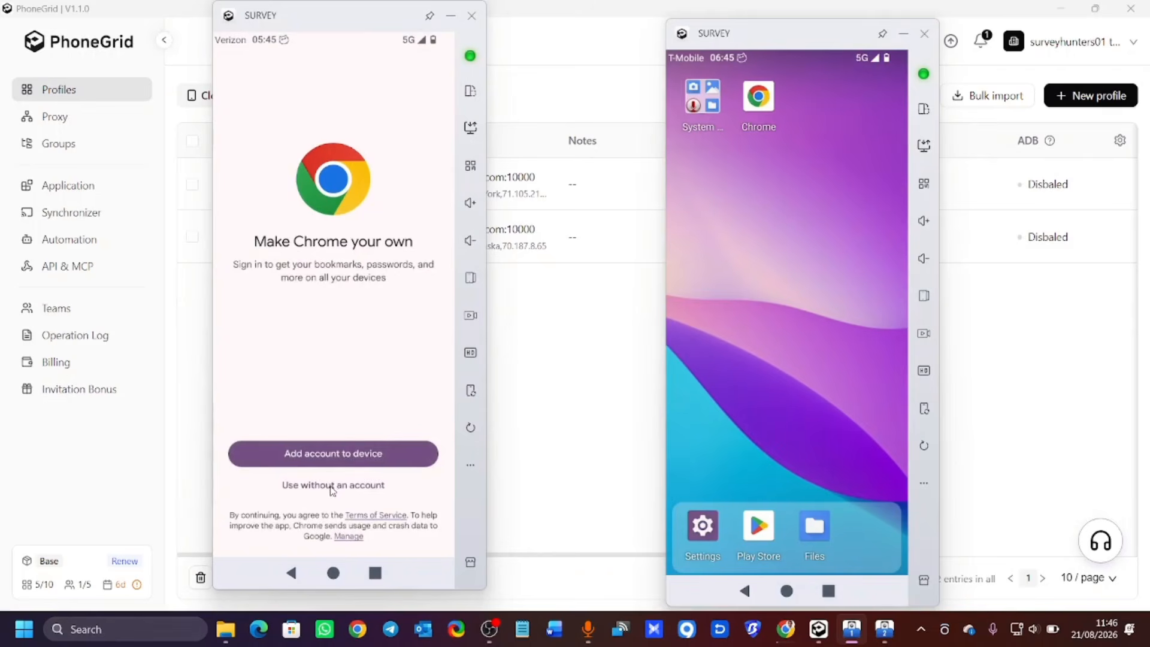
pyautogui.click(332, 487)
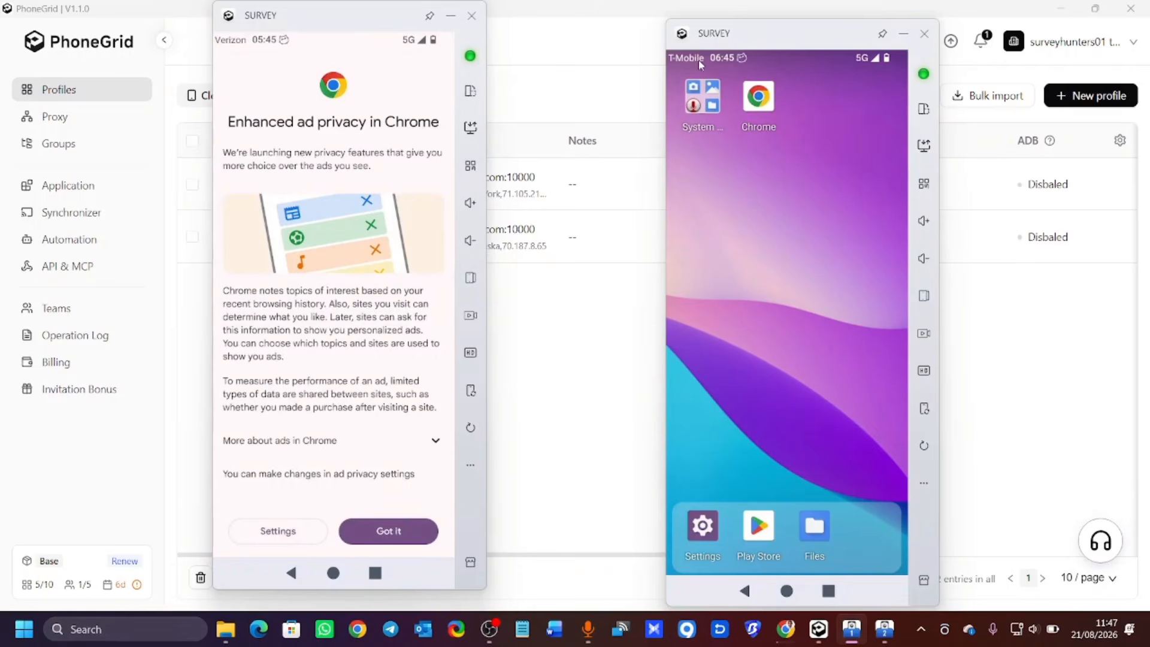
pyautogui.click(386, 527)
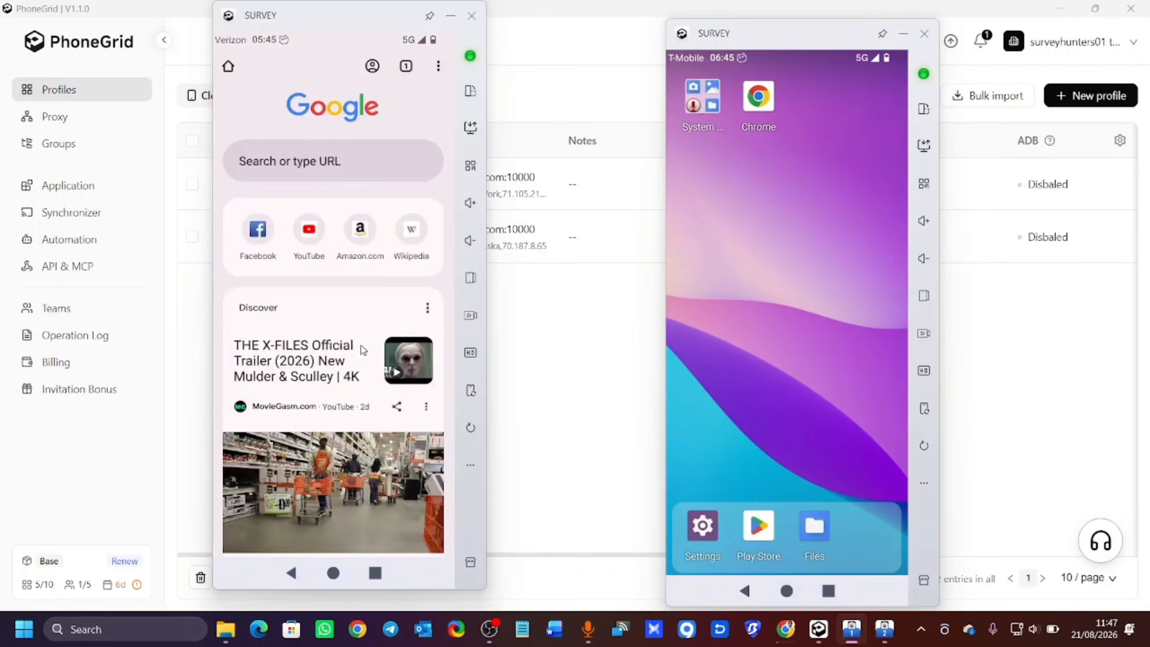
pyautogui.click(273, 167)
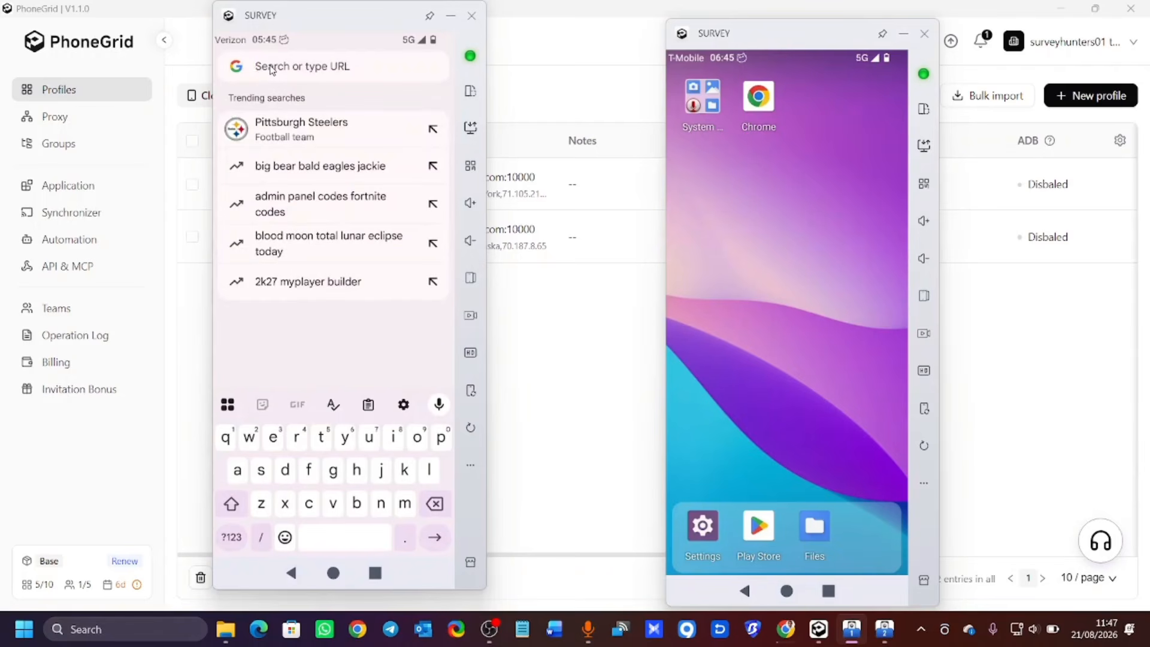
pyautogui.write('ipscore')
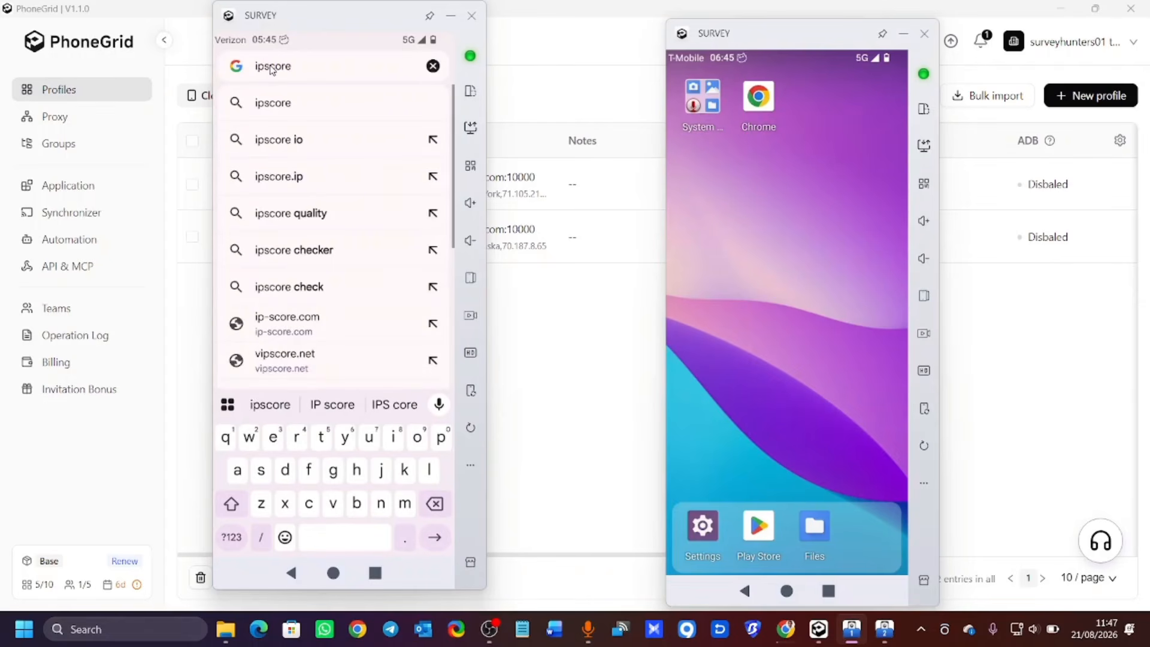
pyautogui.write('.io')
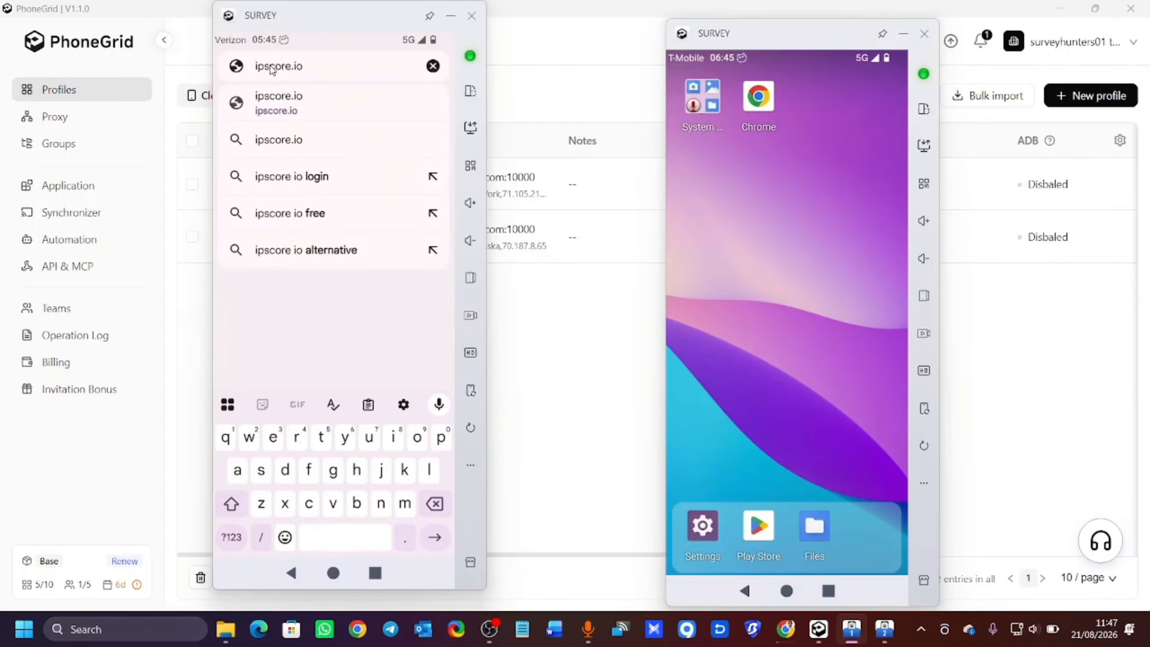
pyautogui.press('Return')
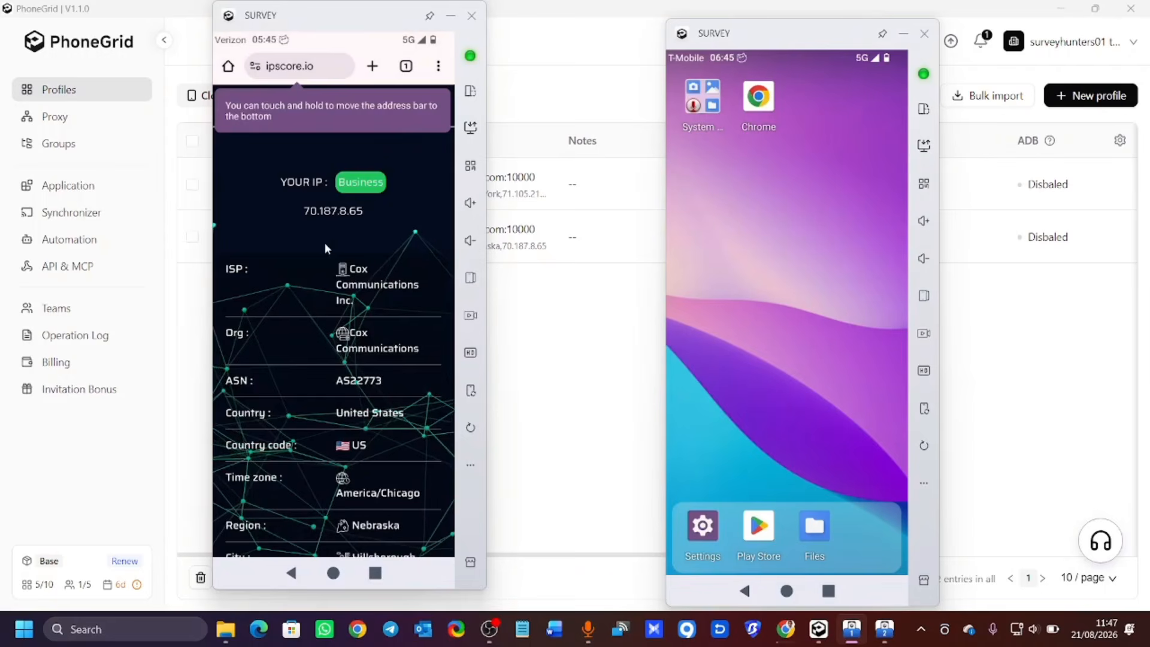
pyautogui.scroll(-10, 350, 210)
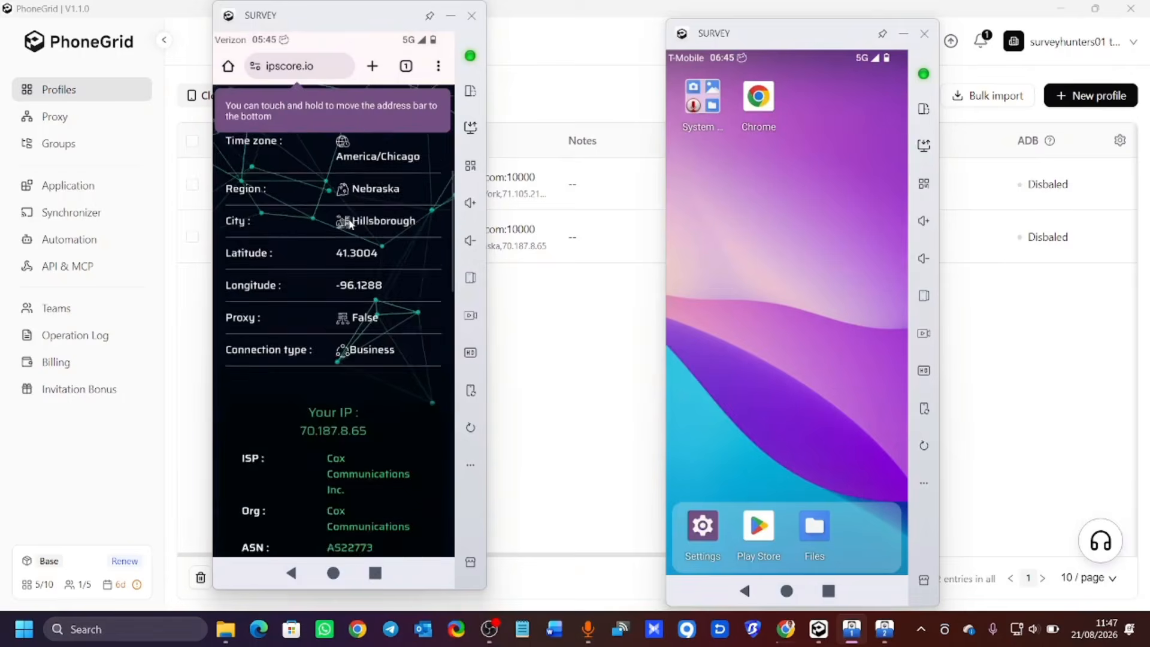
pyautogui.scroll(-5, 346, 217)
pyautogui.scroll(10, 346, 217)
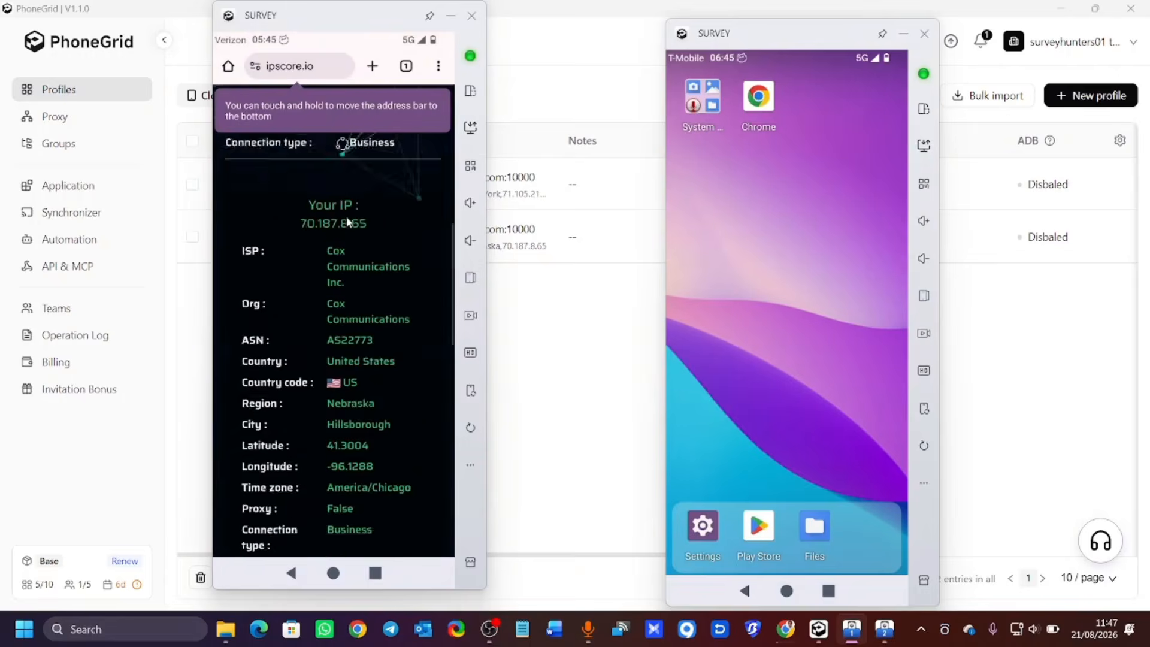
pyautogui.scroll(3, 346, 217)
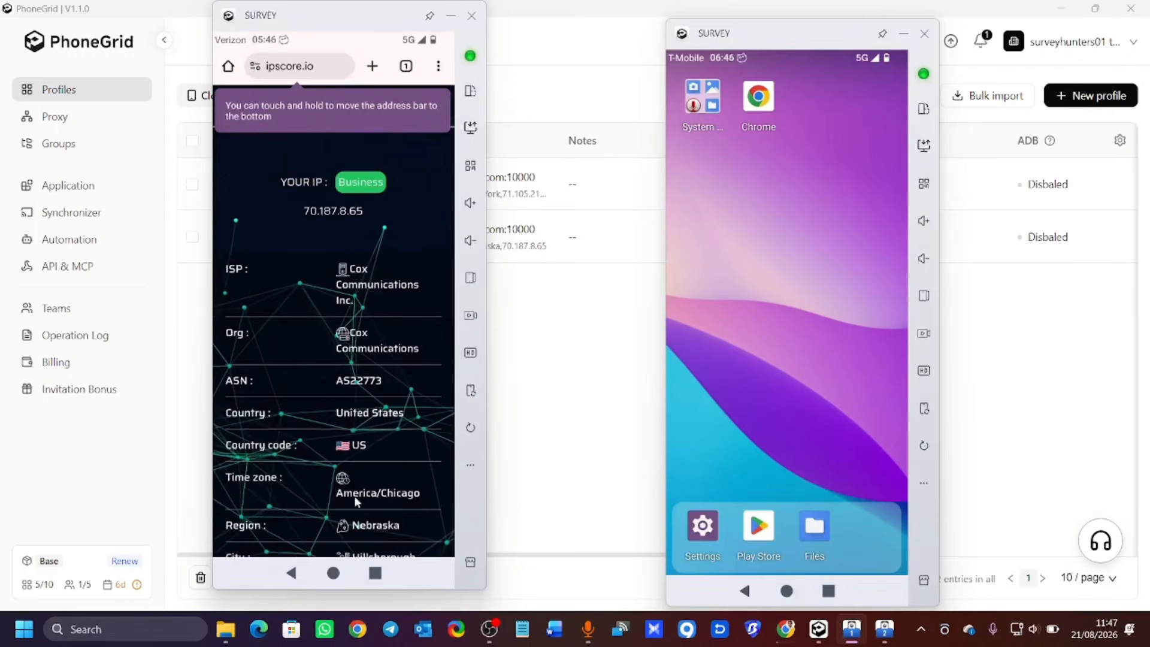
pyautogui.scroll(-2, 353, 502)
pyautogui.click(331, 575)
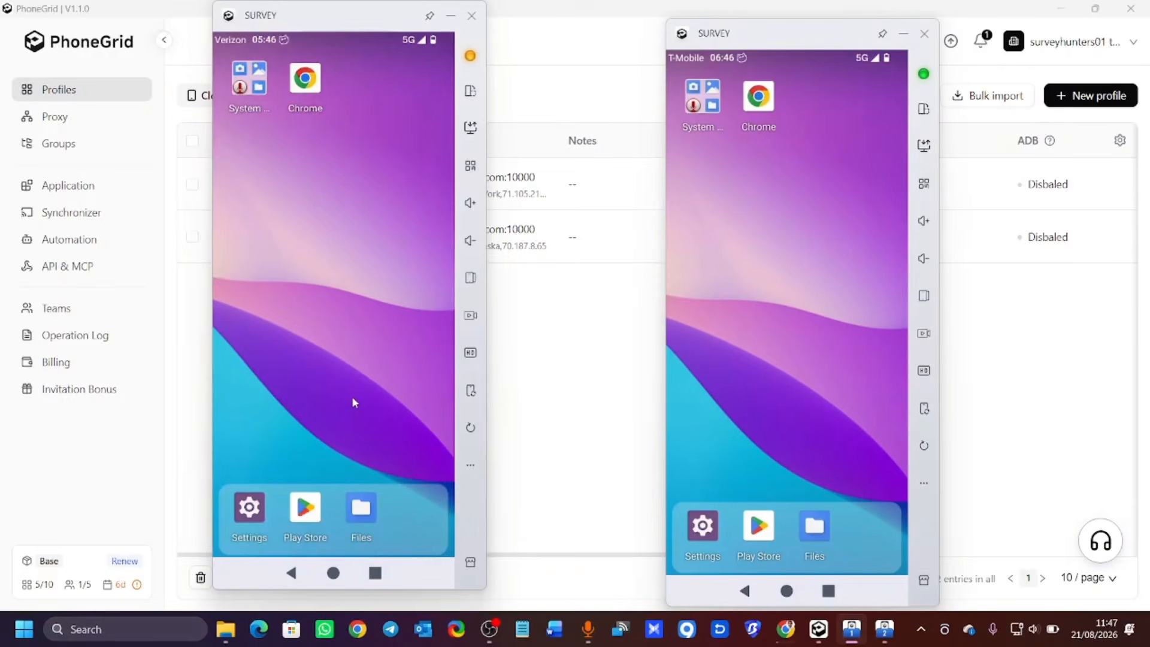
# Get the Verizon Play Store to Google sign-in, resizing its window, then open the Synchronizer.
pyautogui.click(307, 510)
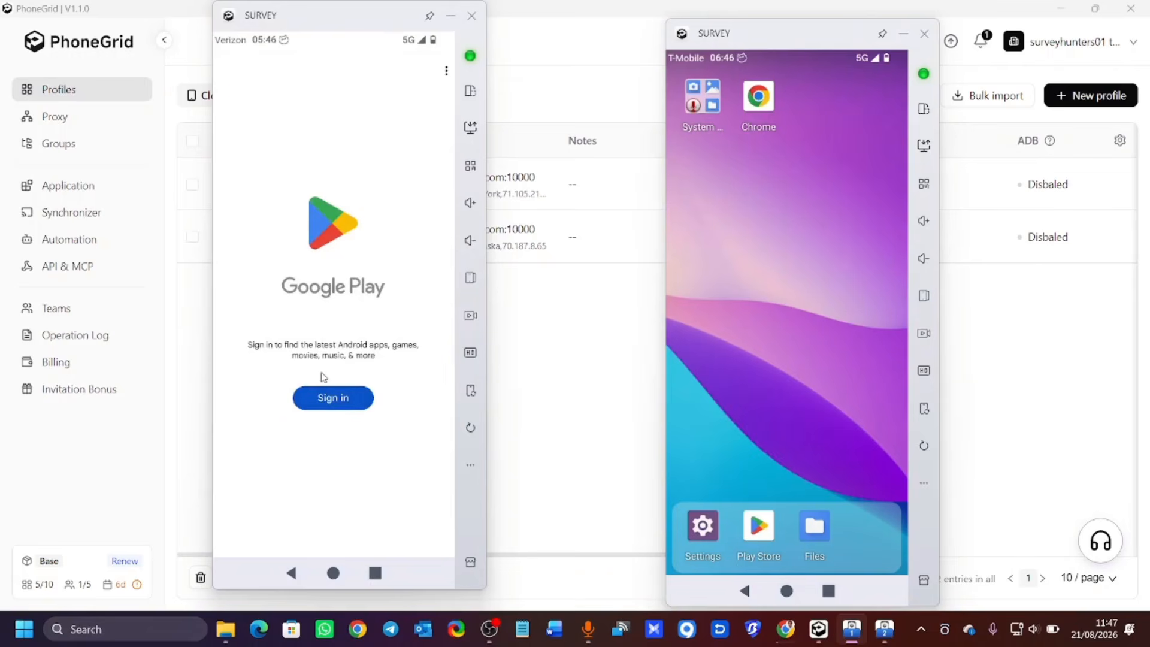
pyautogui.click(331, 399)
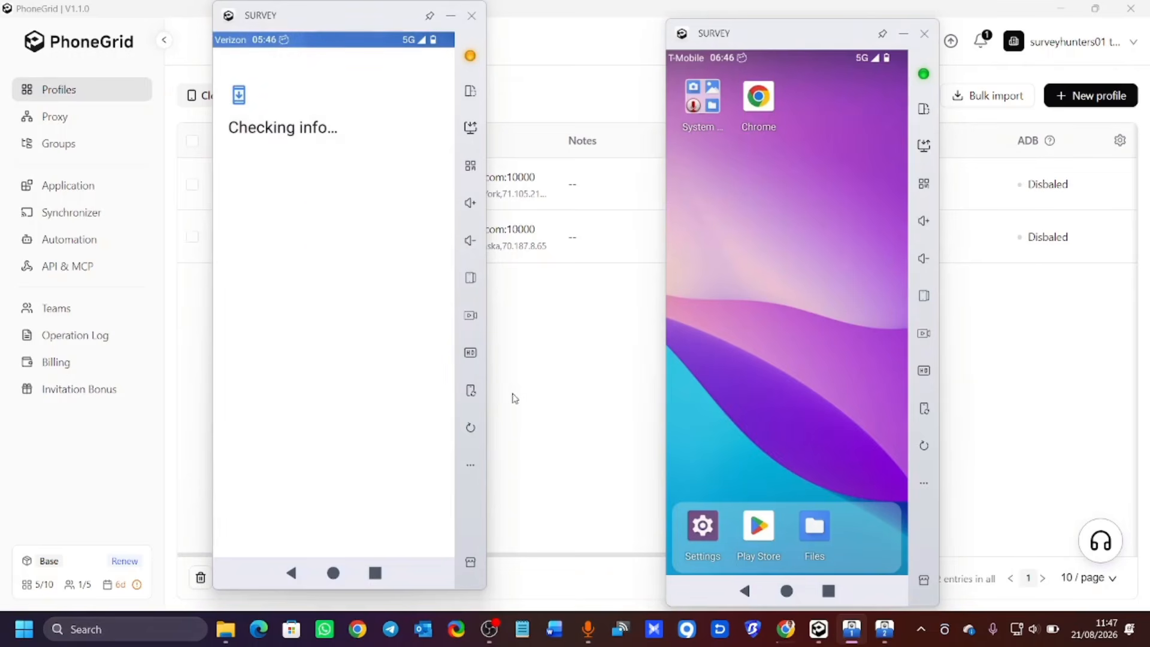
pyautogui.moveTo(486, 398); pyautogui.dragTo(578, 401)
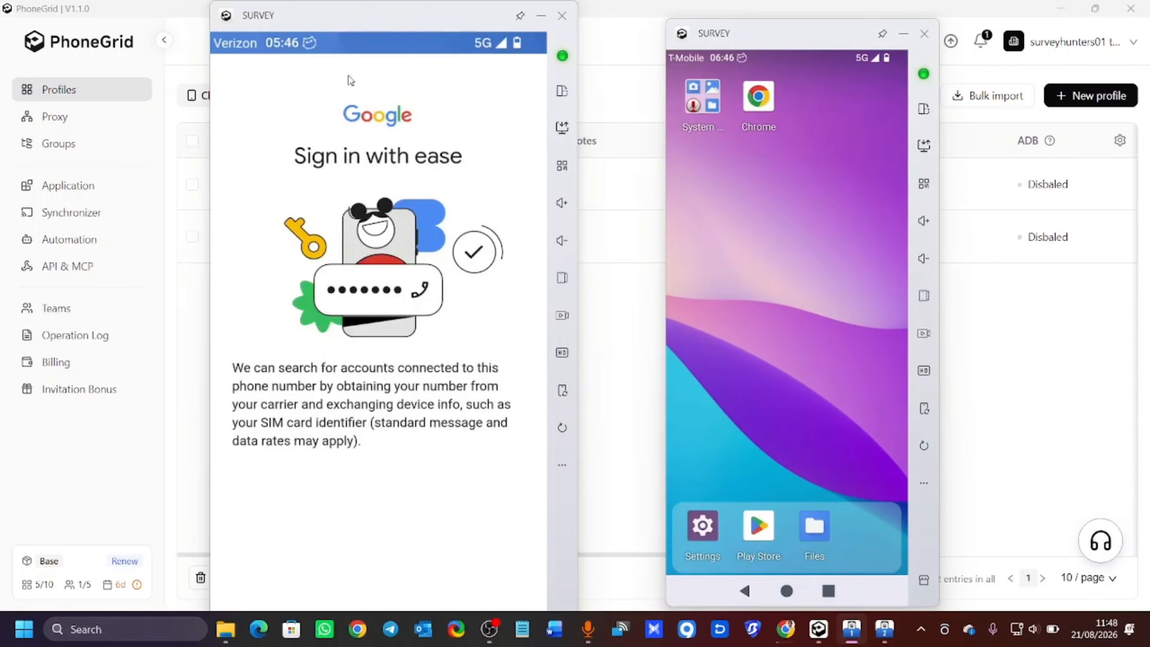
pyautogui.moveTo(408, 13)
pyautogui.mouseDown()
pyautogui.moveTo(384, 44)
pyautogui.moveTo(397, 12)
pyautogui.mouseUp()
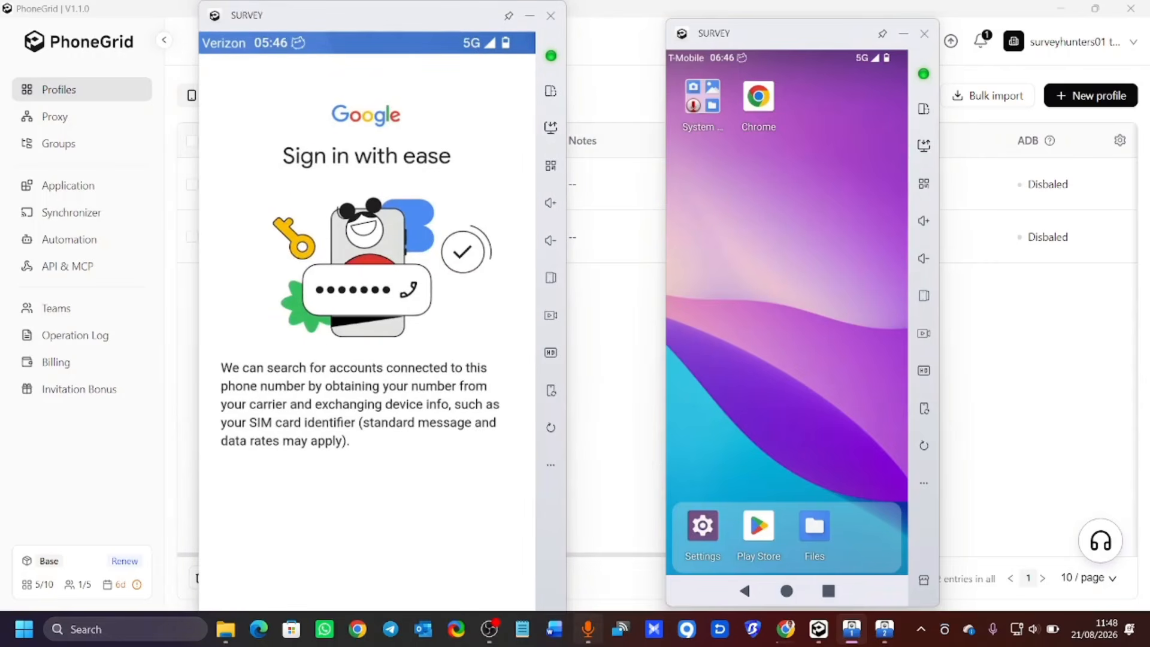
pyautogui.moveTo(564, 517); pyautogui.dragTo(475, 516)
pyautogui.moveTo(468, 596); pyautogui.dragTo(573, 567)
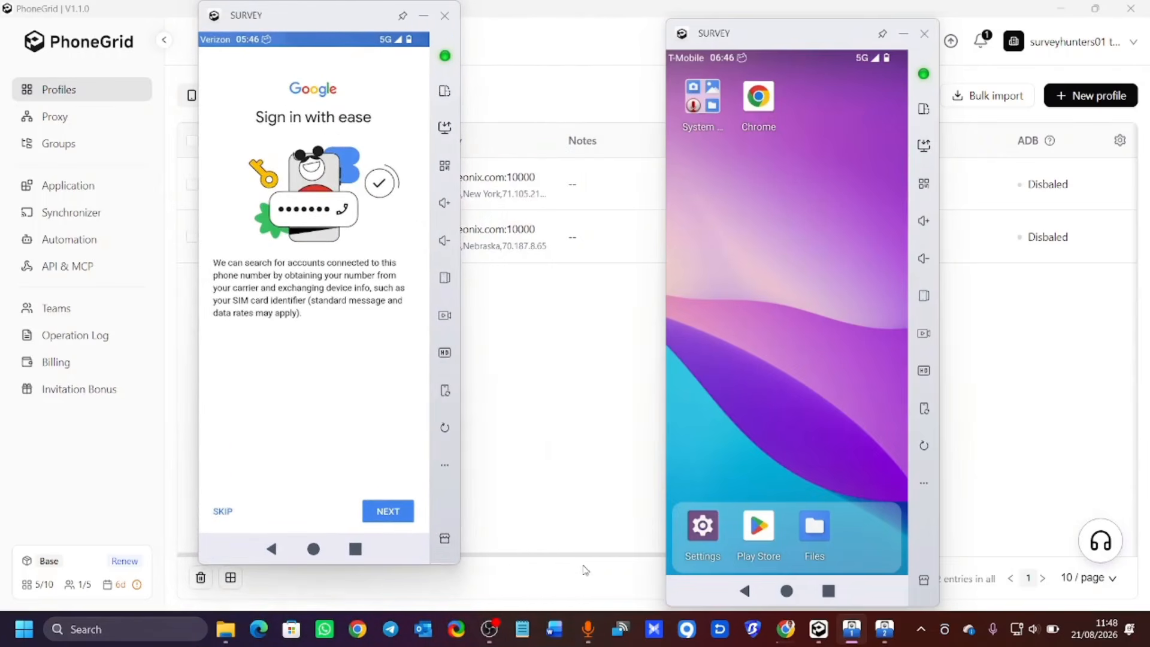
pyautogui.click(234, 508)
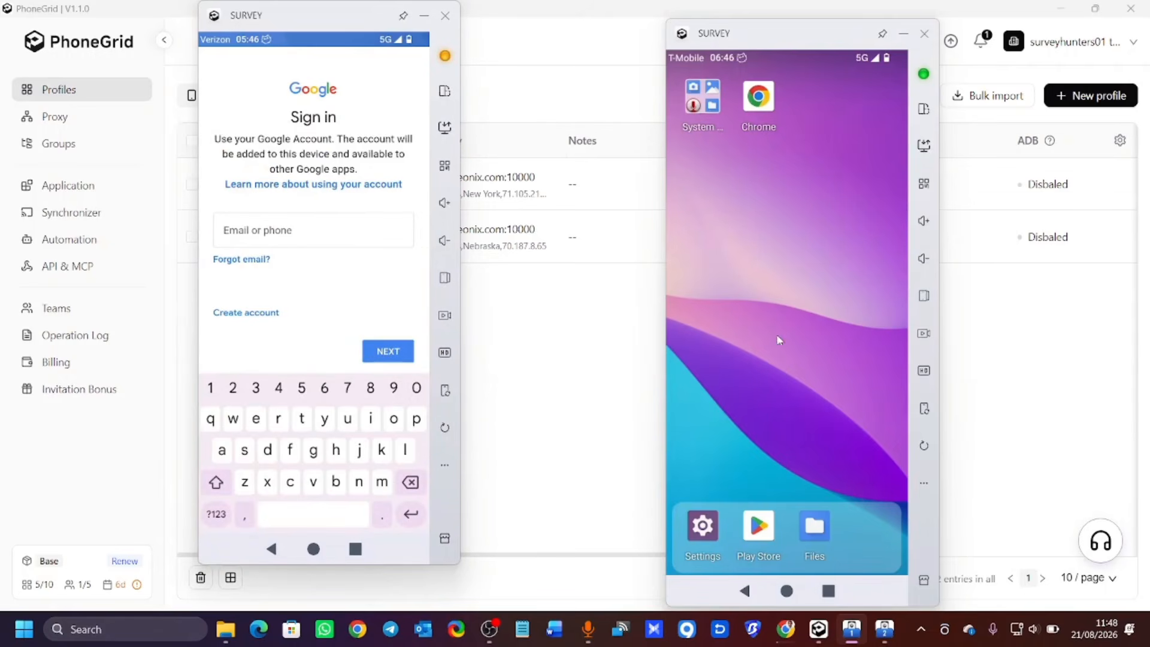
pyautogui.click(60, 215)
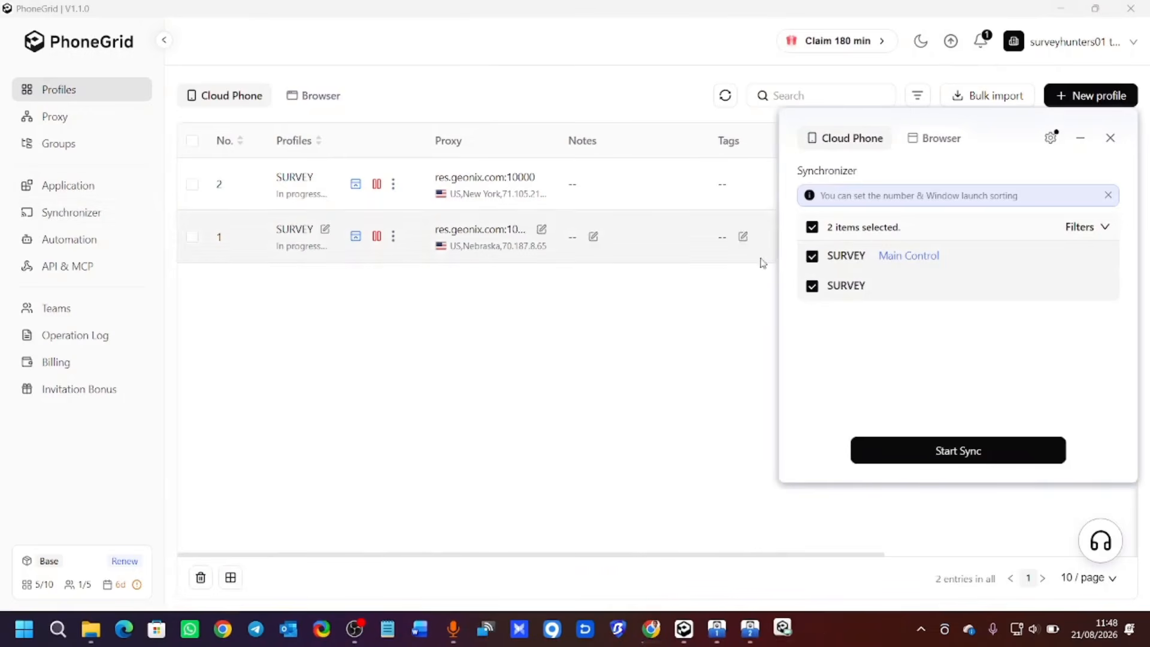
# Sync both SURVEY phones, open Chrome without an account, and skip the T-Mobile phone-number lookup.
pyautogui.click(912, 453)
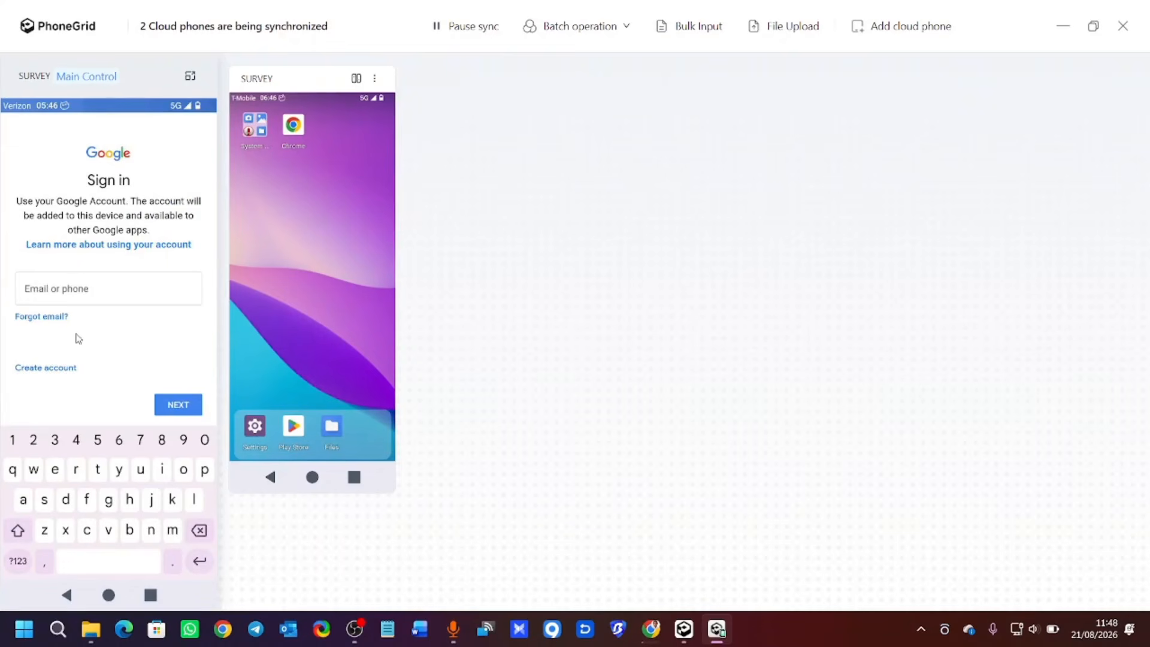
pyautogui.click(109, 594)
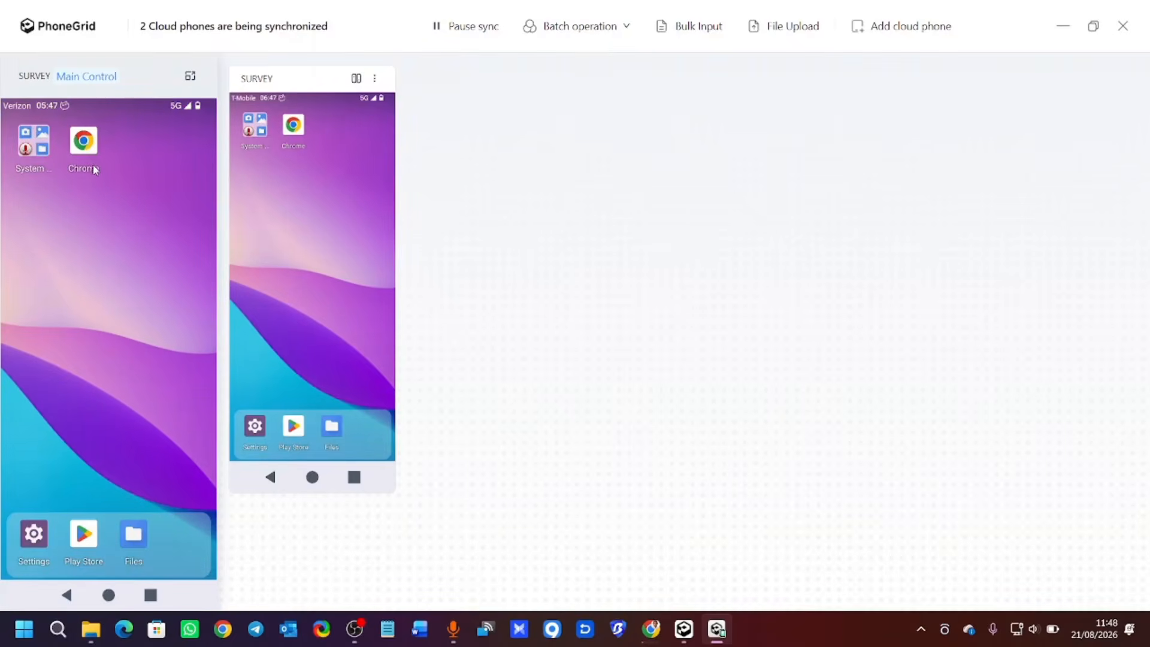
pyautogui.click(84, 144)
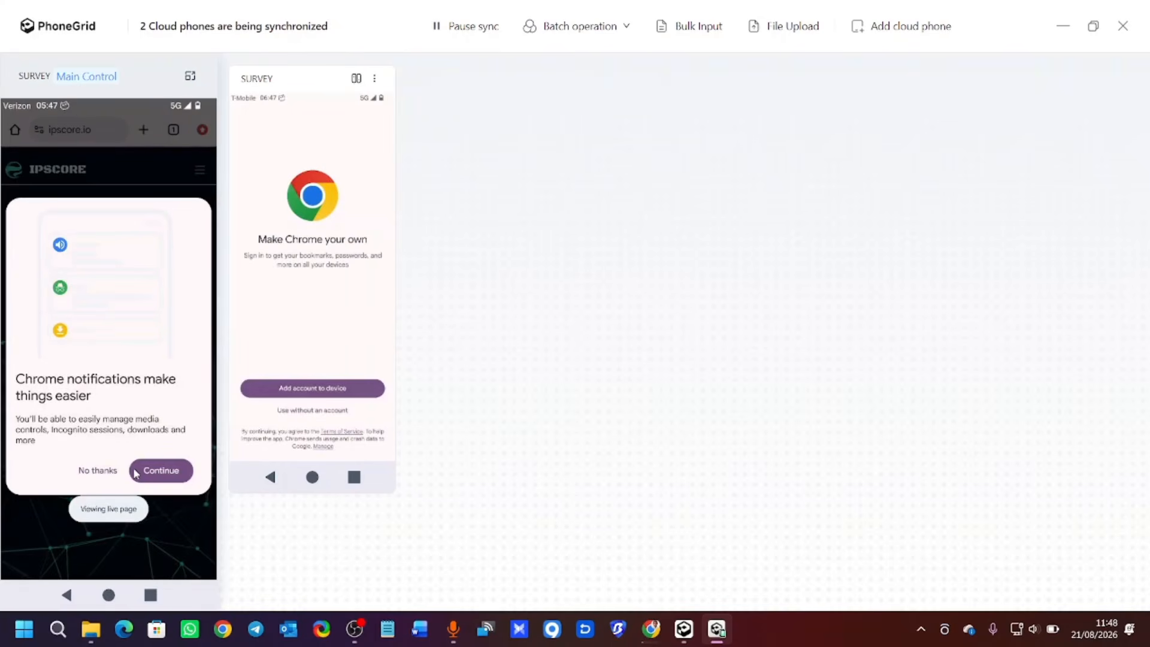
pyautogui.click(100, 473)
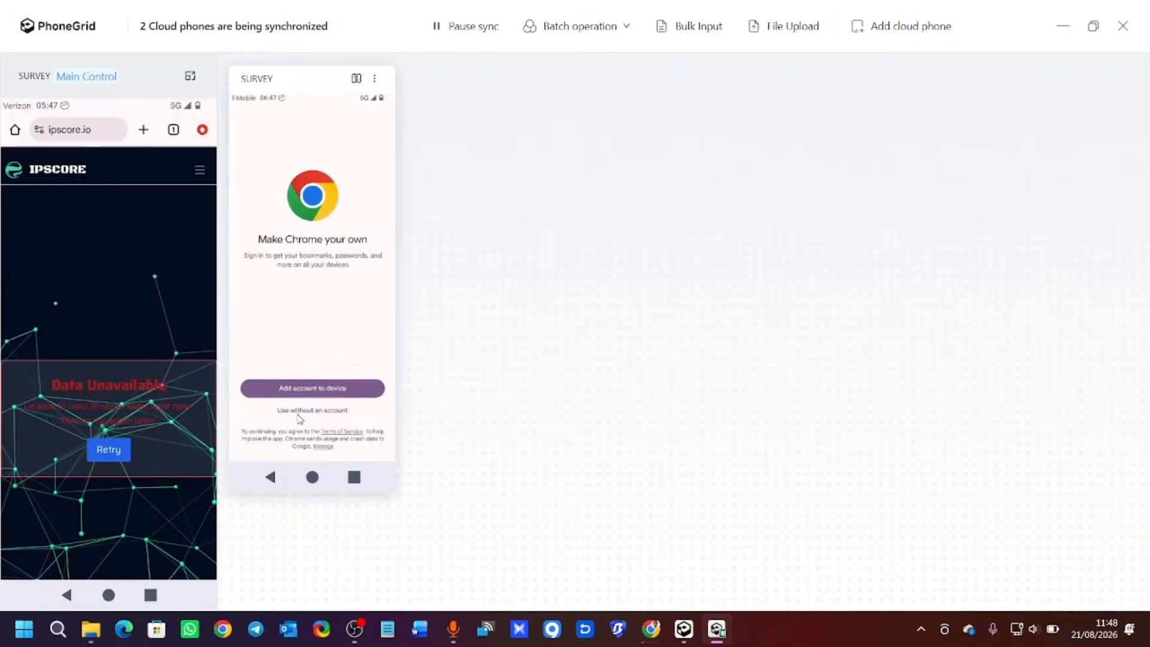
pyautogui.click(315, 411)
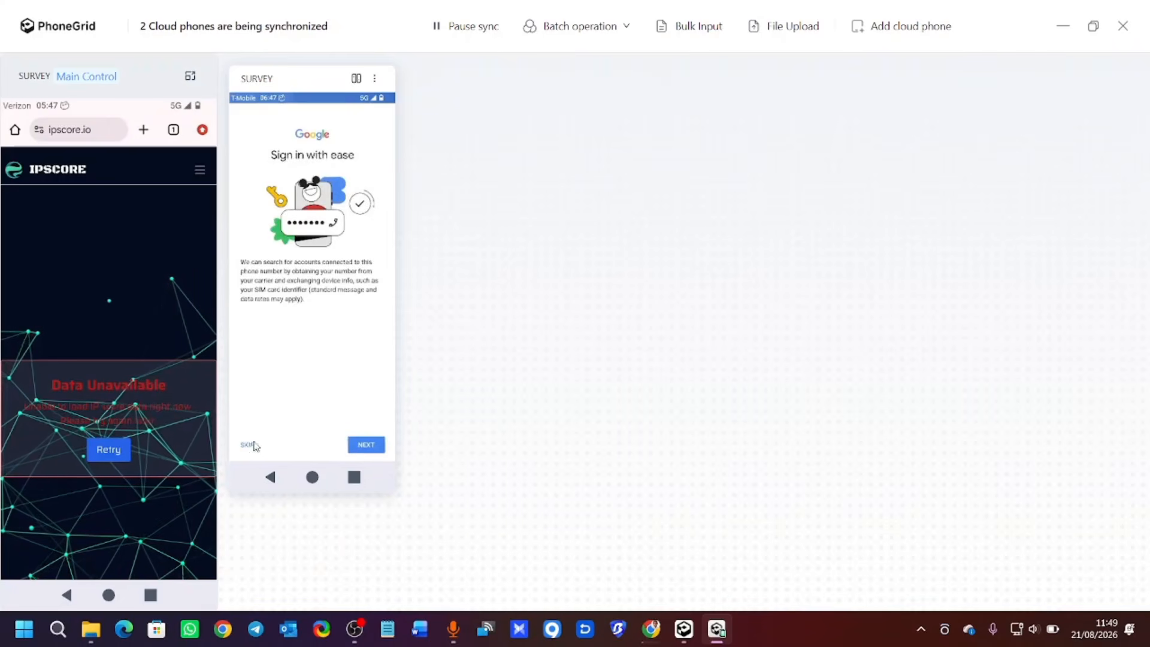
pyautogui.click(254, 446)
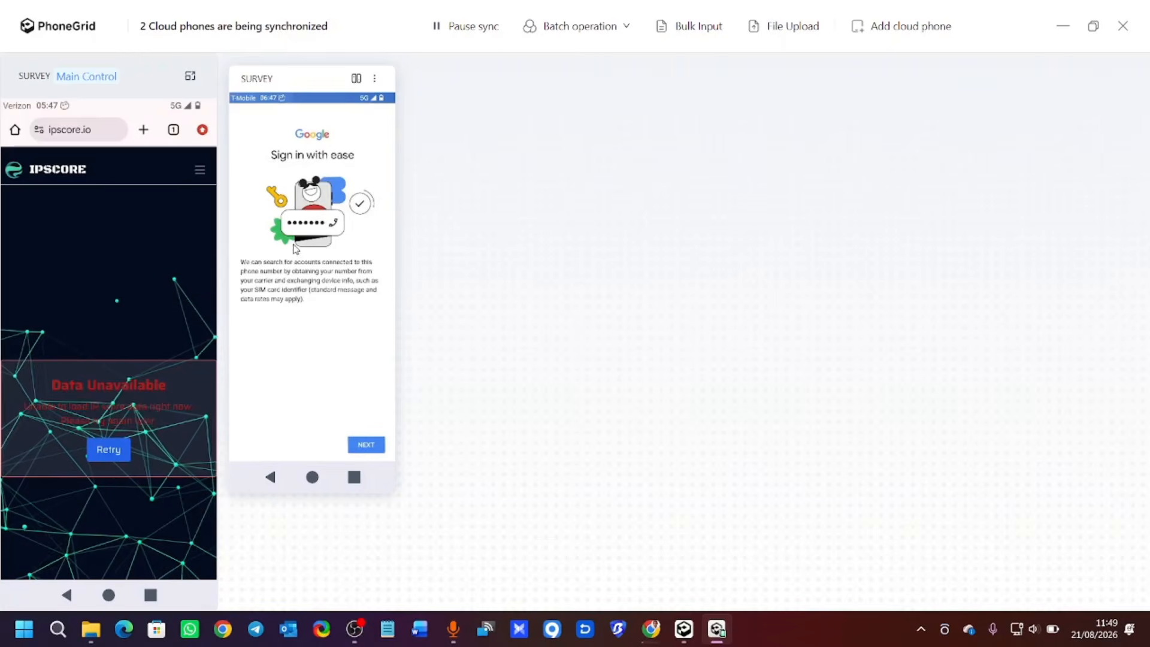
# Close the synchronization console and confirm stopping all cloud phones.
pyautogui.click(1123, 34)
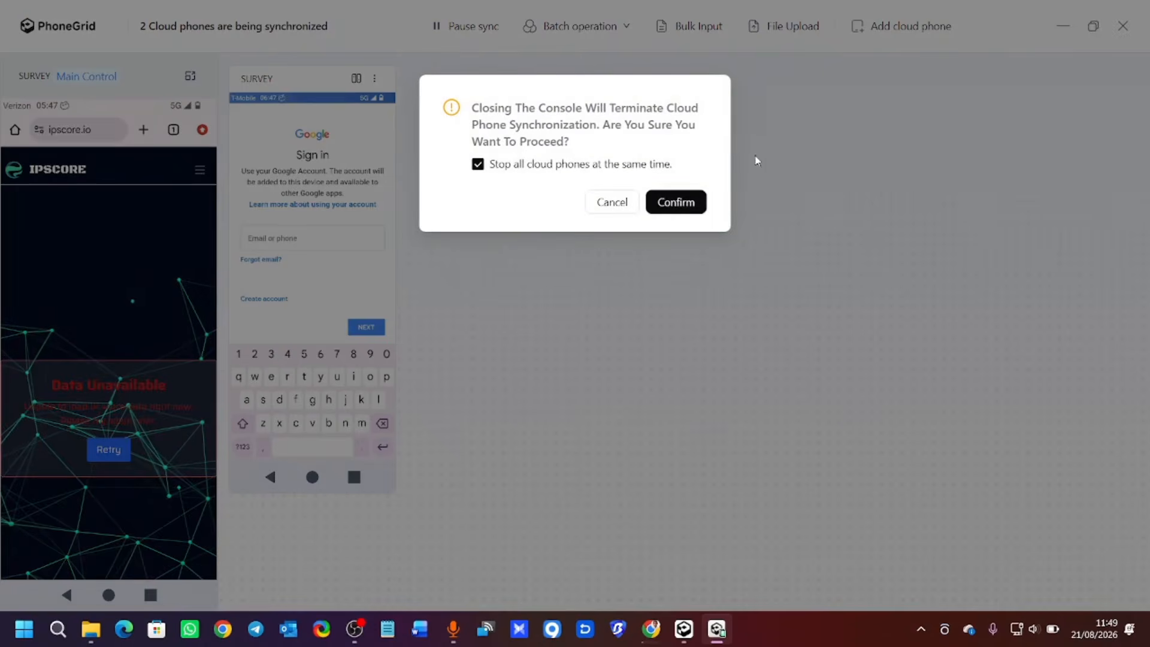
pyautogui.click(672, 204)
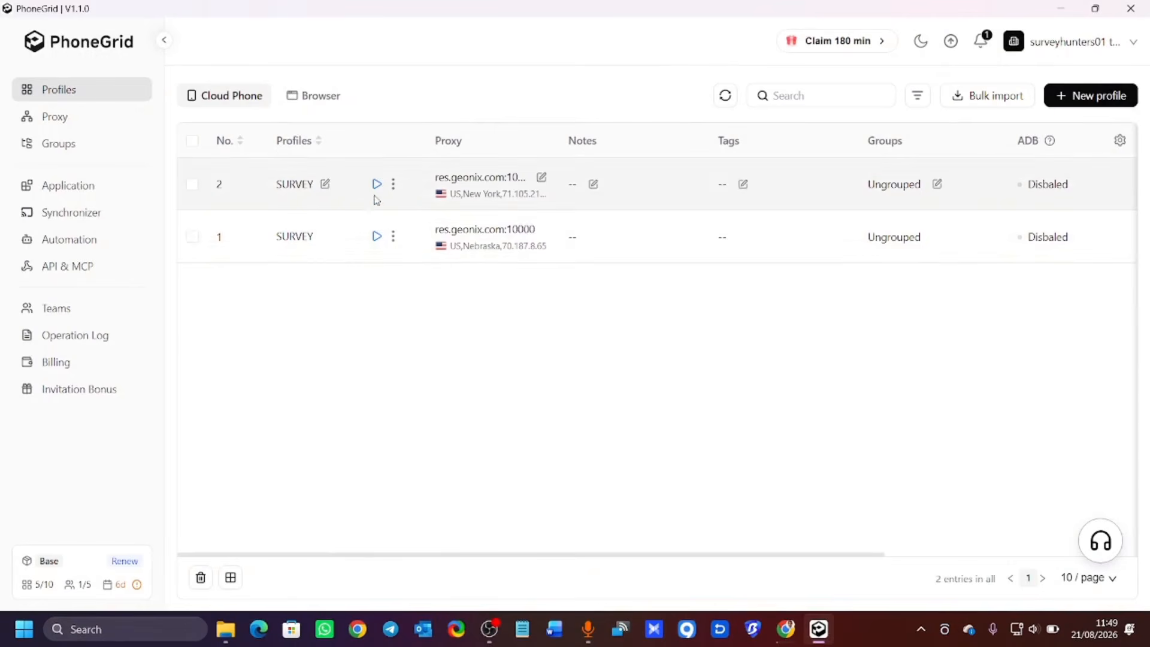
# Restart the first SURVEY phone, widen its window, and take Play Store sign-in past SKIP.
pyautogui.click(377, 236)
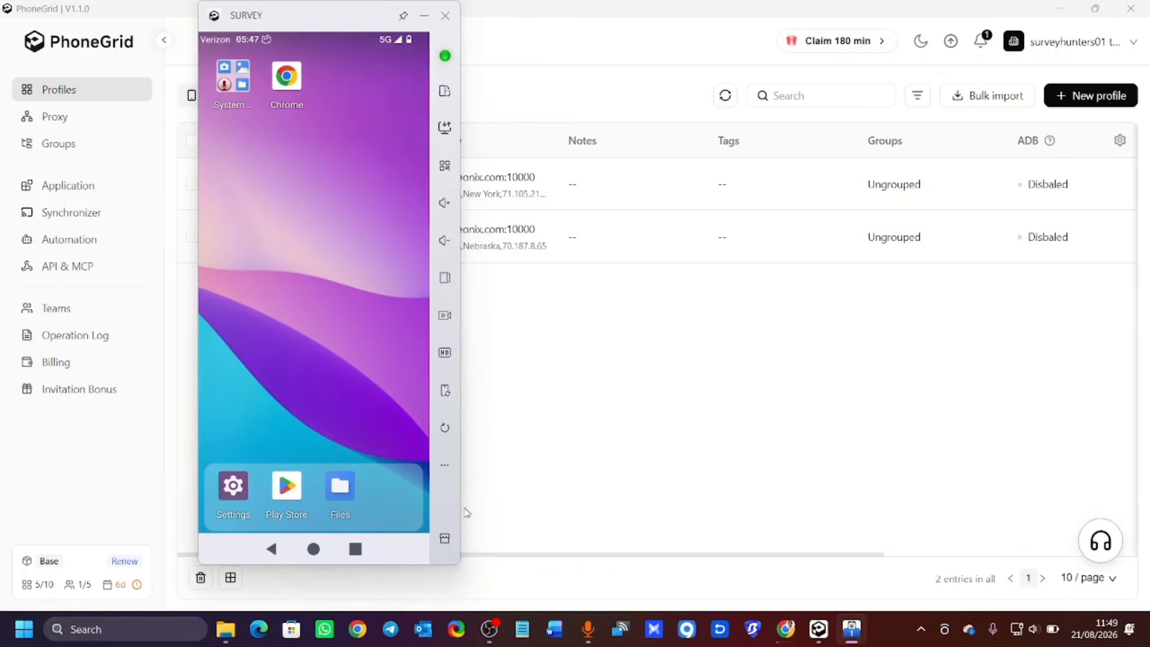
pyautogui.moveTo(461, 430); pyautogui.dragTo(479, 411)
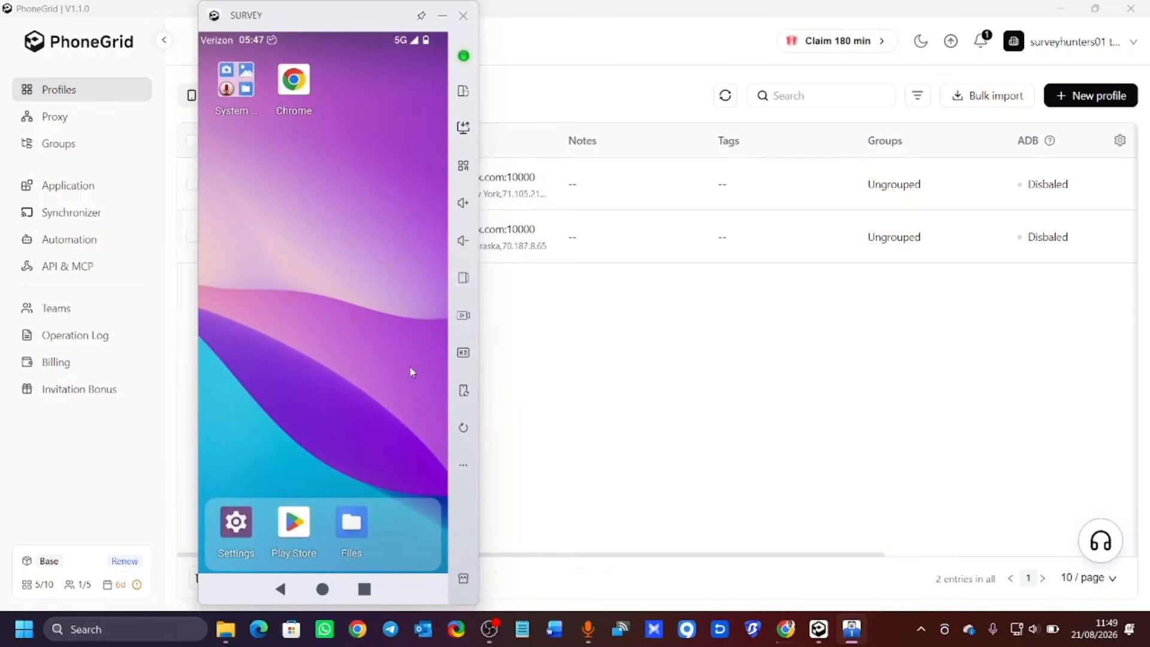
pyautogui.click(300, 533)
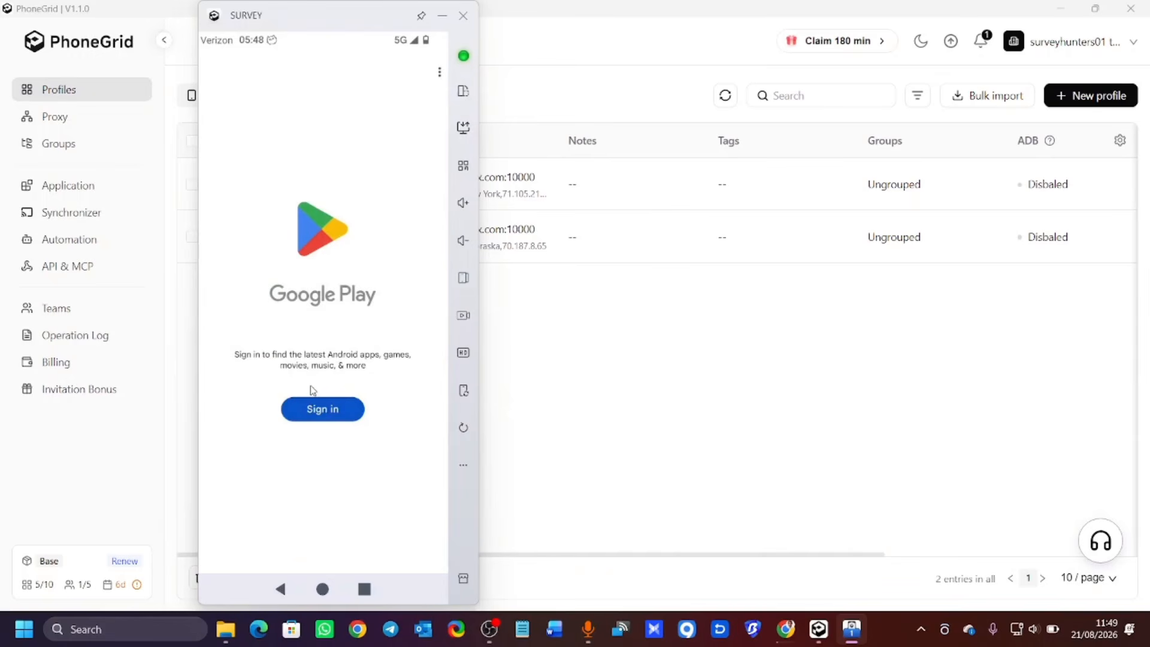
pyautogui.click(312, 400)
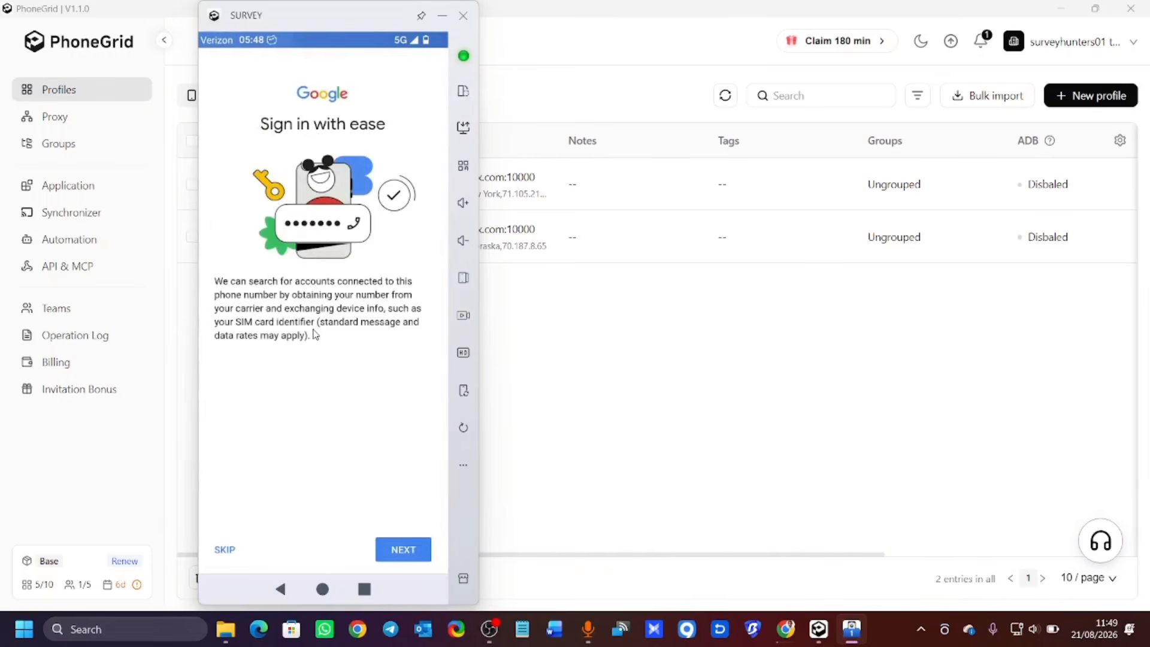
pyautogui.click(234, 548)
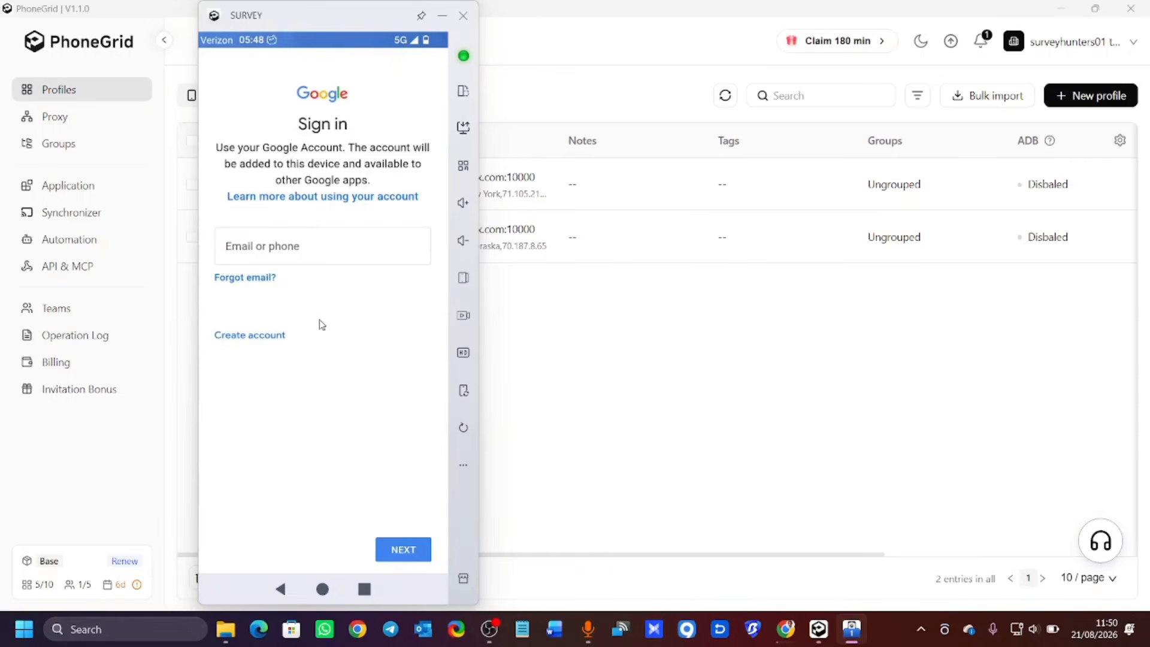
# Enter the Google account's e-mail address in the Email or phone field and submit it.
pyautogui.click(290, 251)
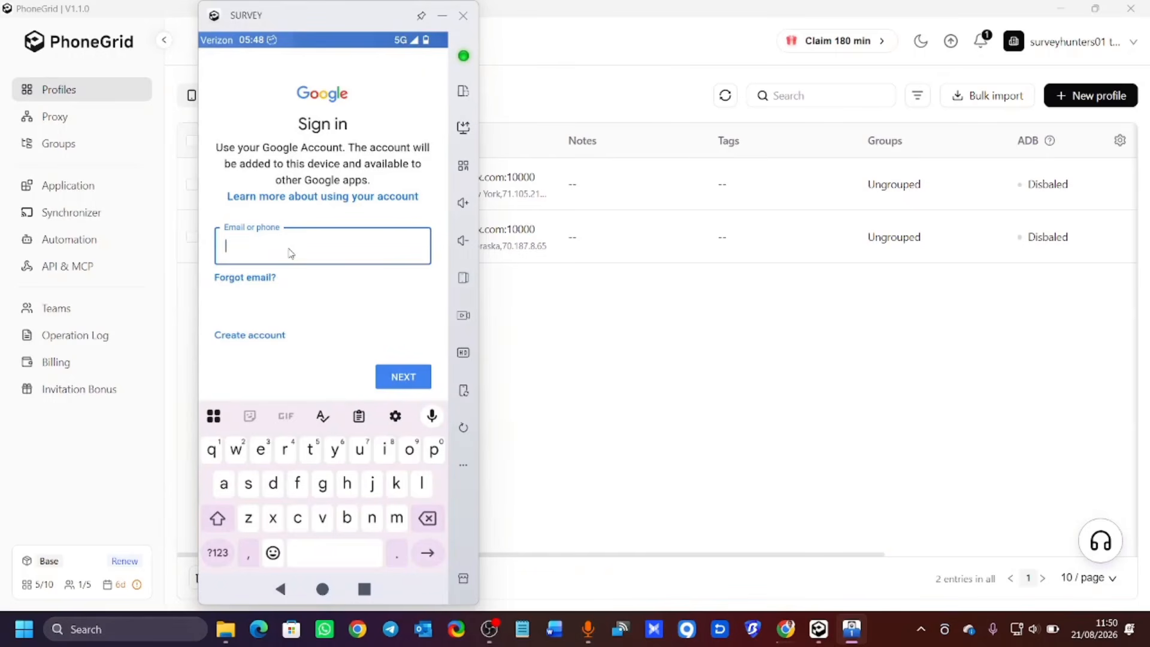
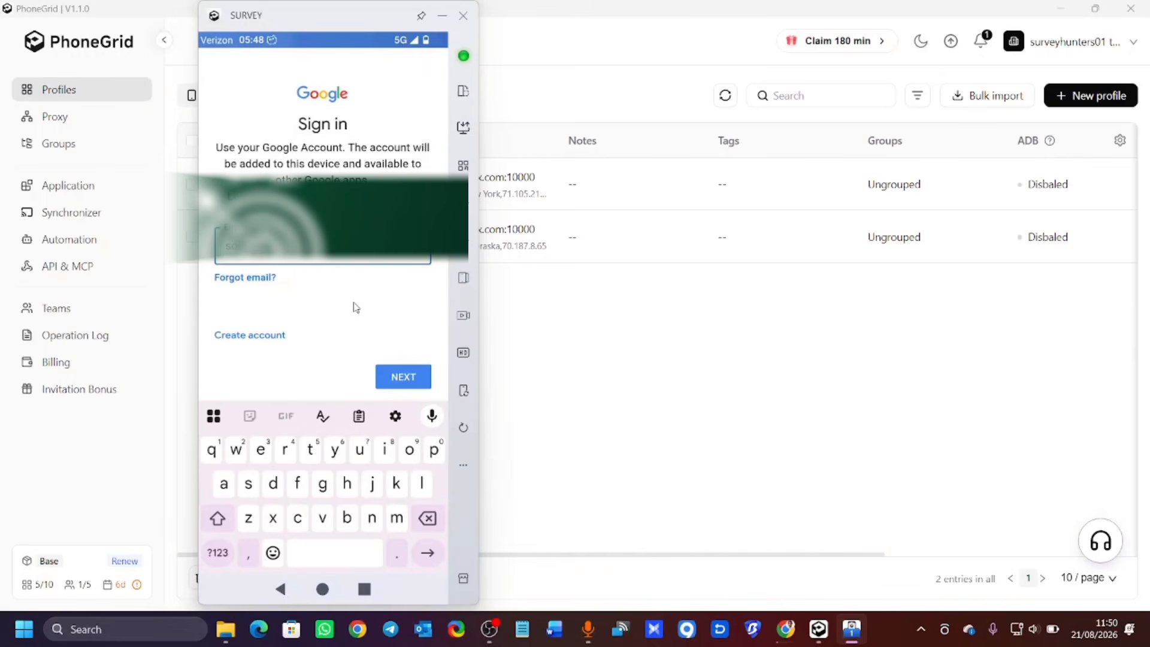
pyautogui.click(230, 539)
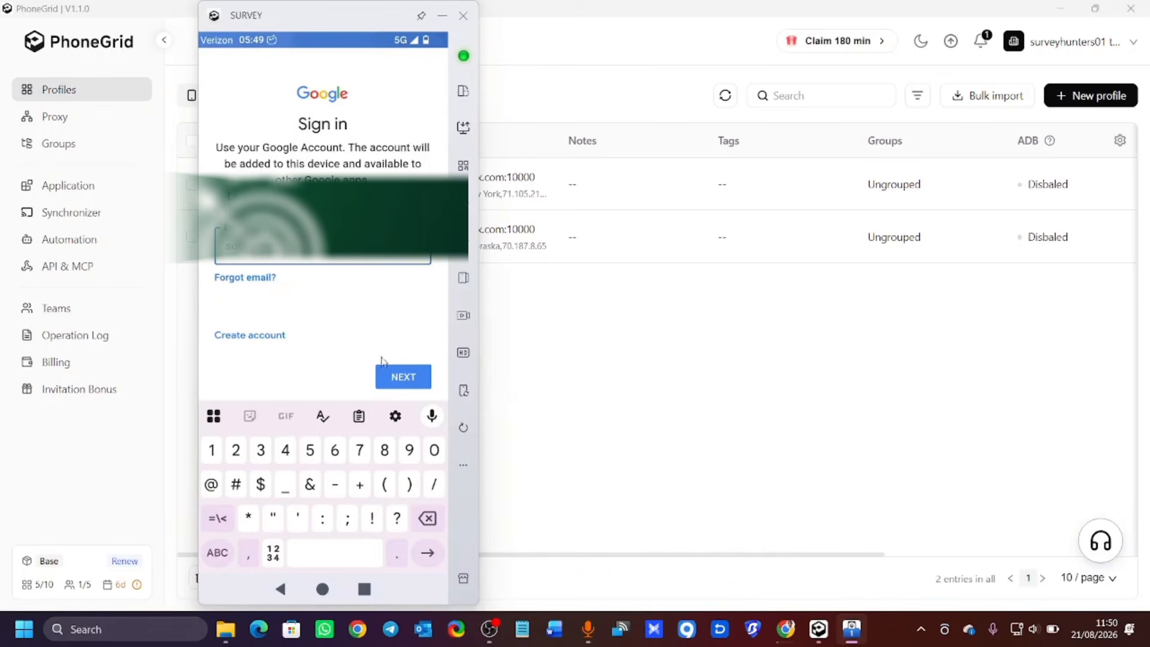
pyautogui.click(395, 378)
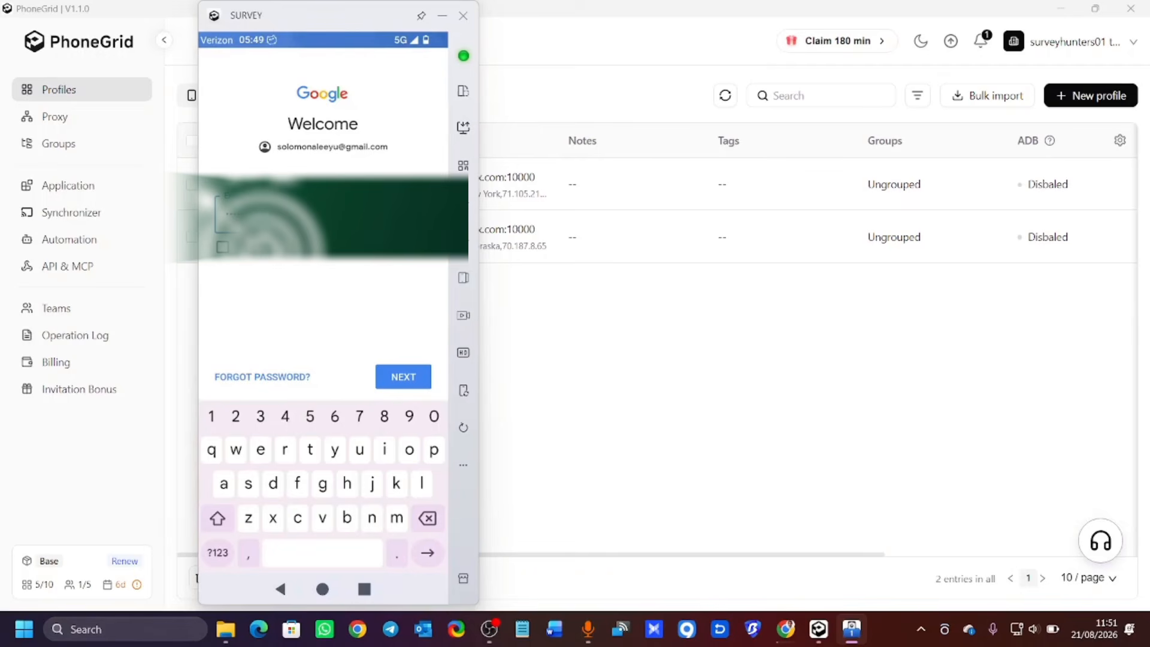
# Submit the account password, agree to Google's terms, and accept the Google services settings.
pyautogui.click(401, 377)
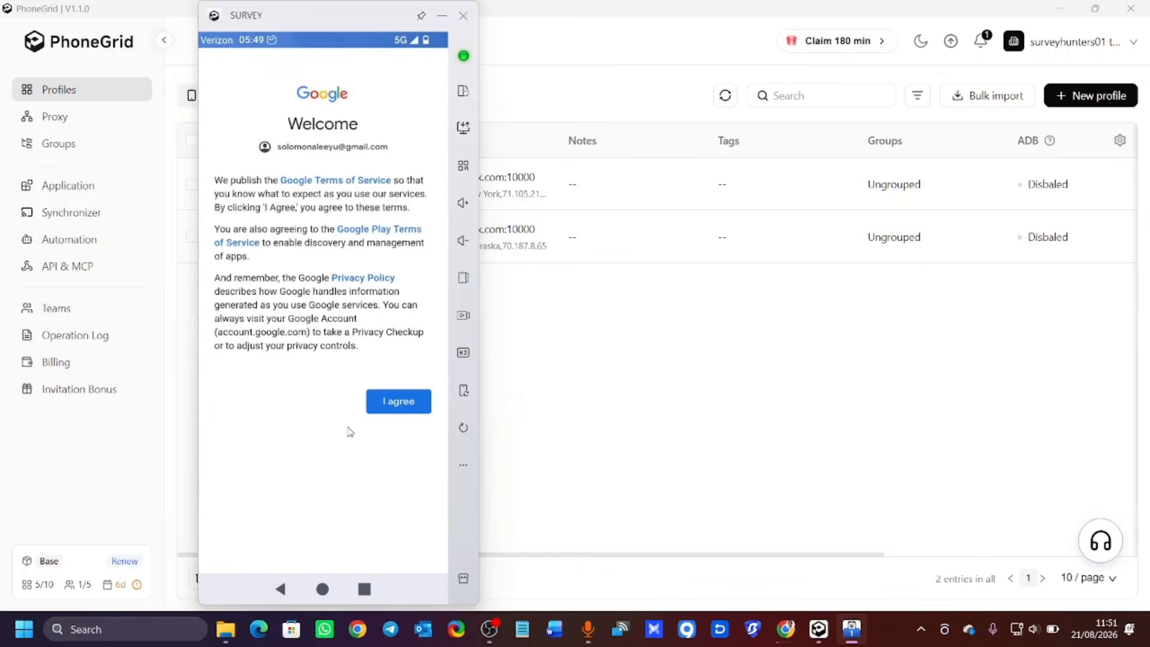
pyautogui.click(395, 411)
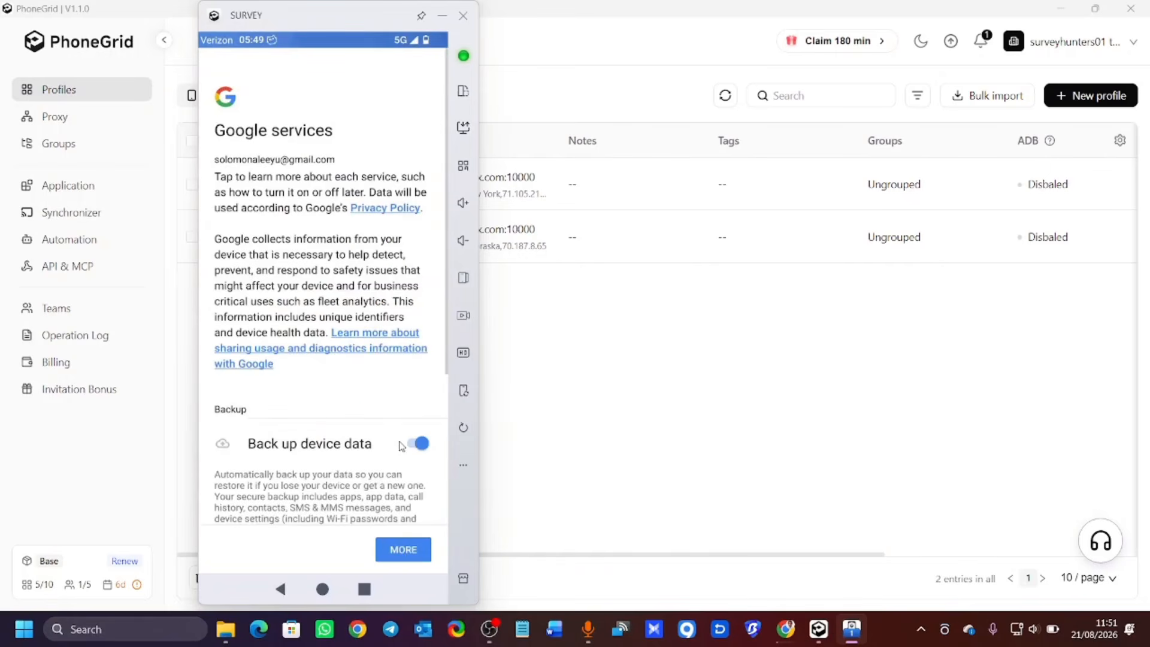
pyautogui.click(394, 542)
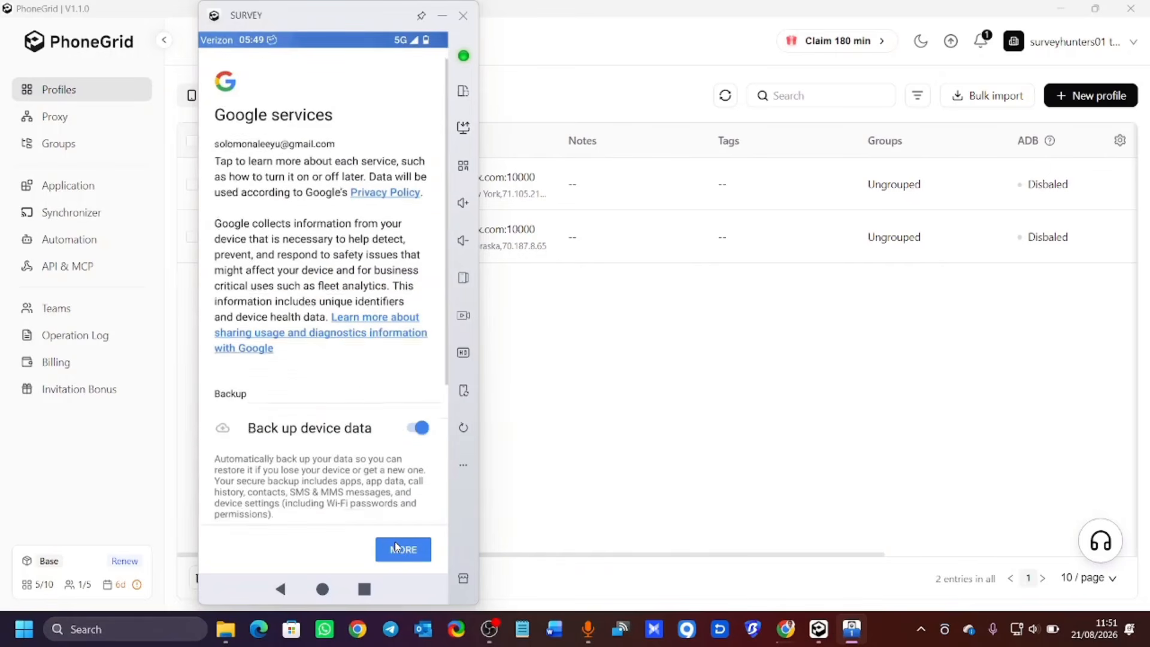
pyautogui.click(396, 548)
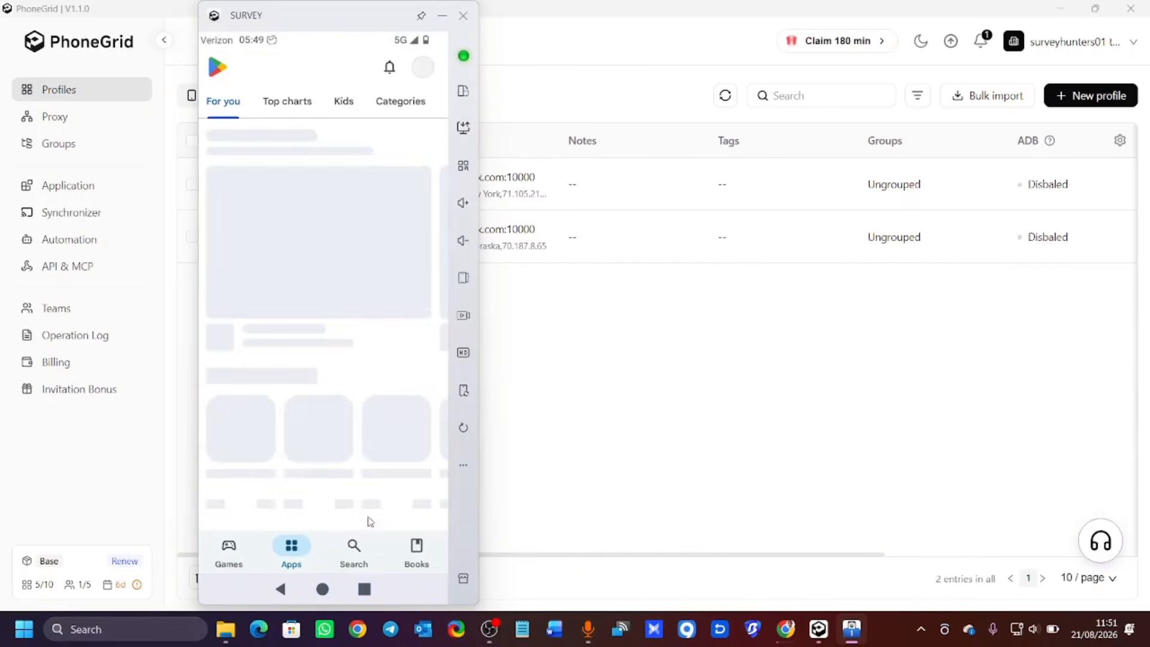
# Search the Play Store for 'attapoll' from the 'atta' suggestion, then empty the search box.
pyautogui.click(353, 549)
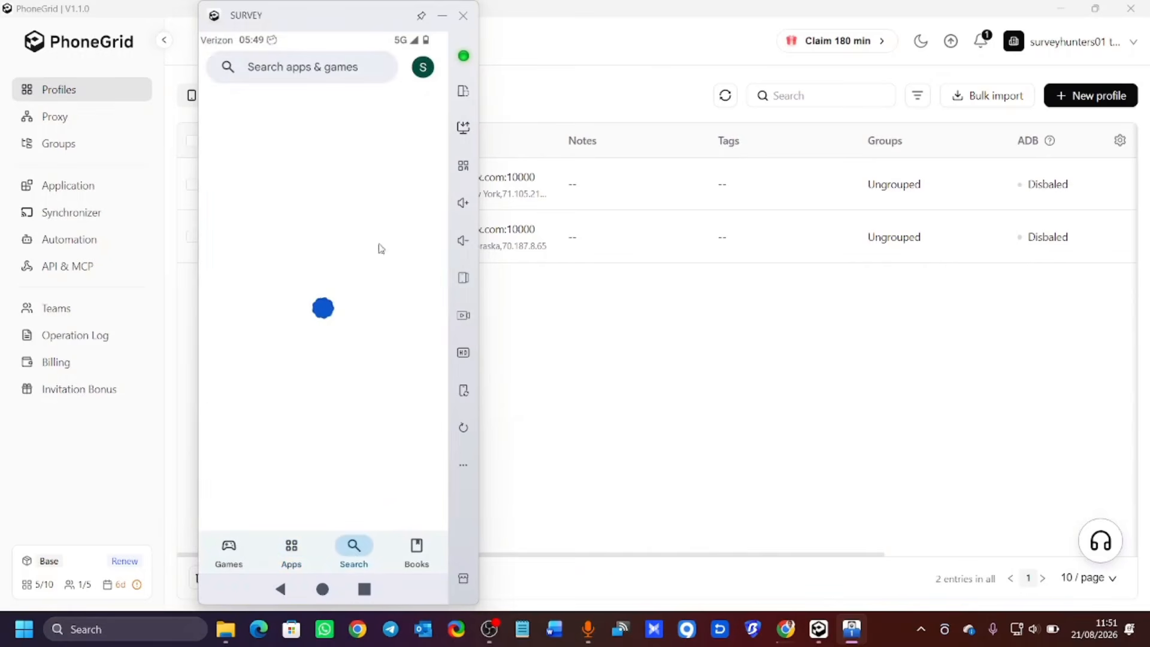
pyautogui.click(306, 74)
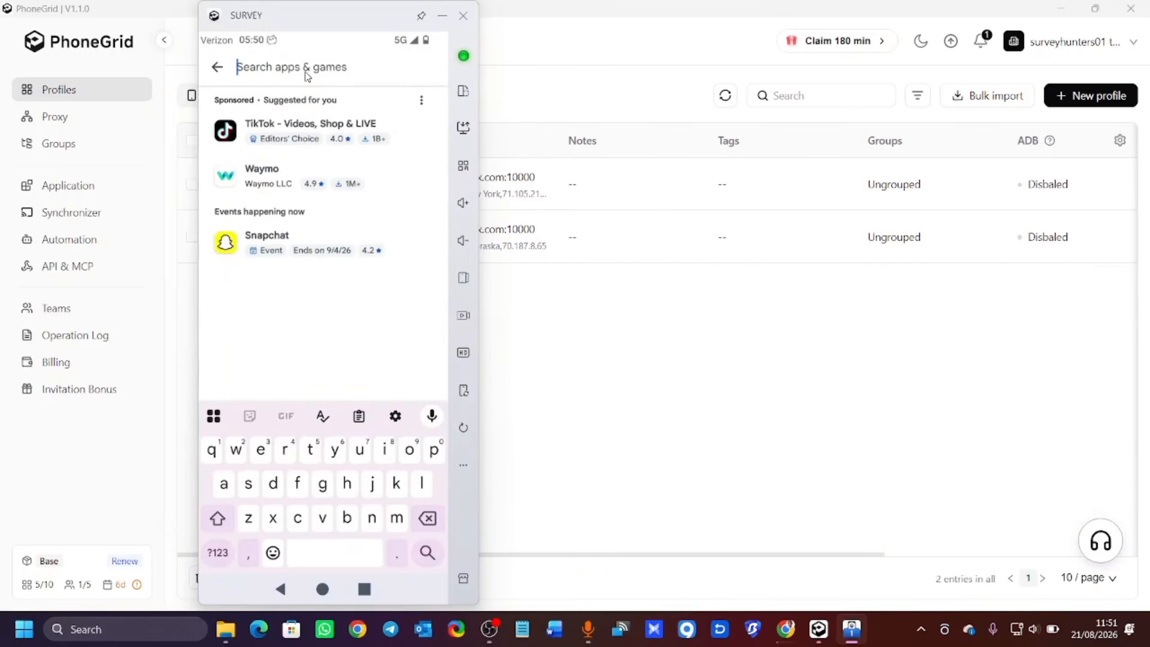
pyautogui.write('atta')
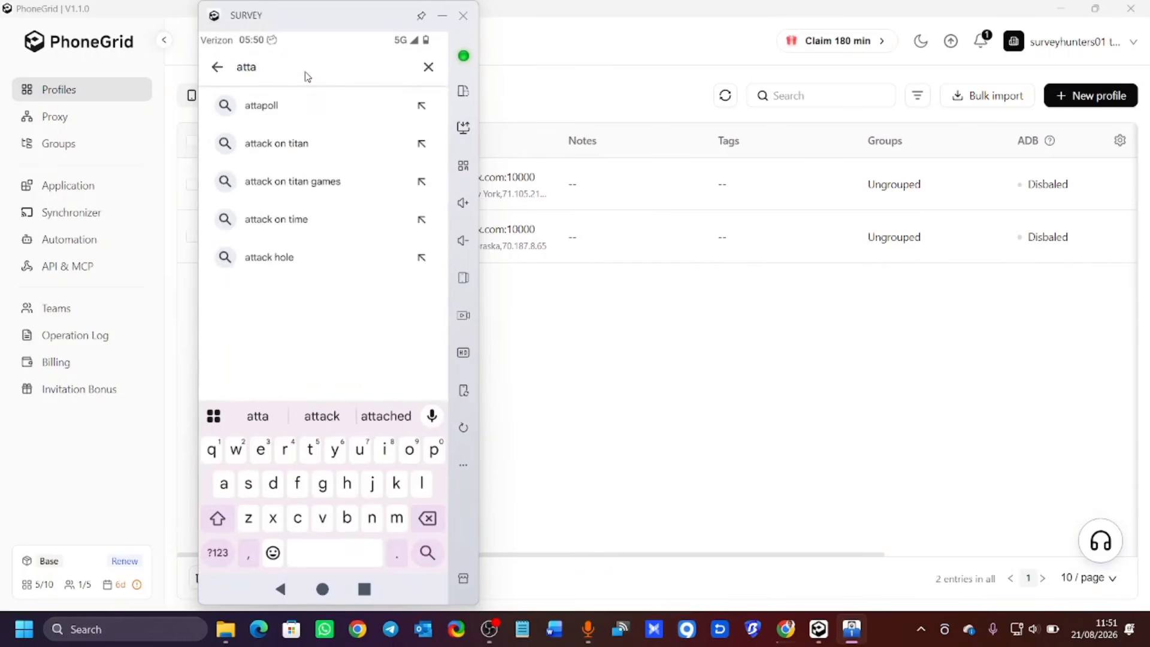
pyautogui.click(298, 106)
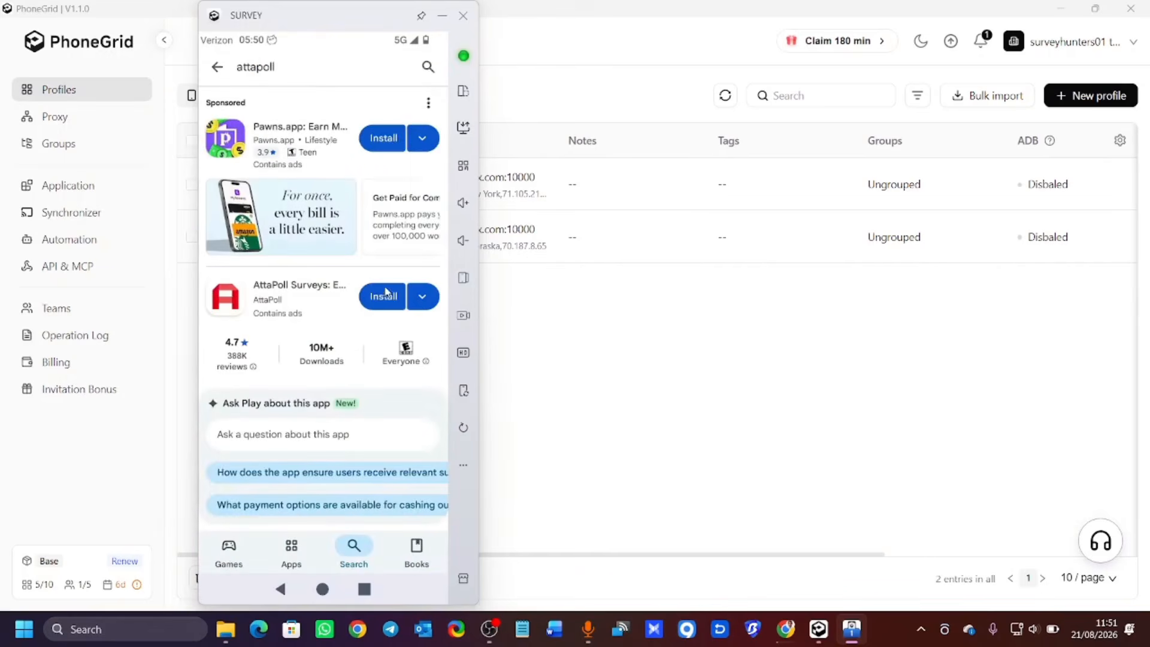
pyautogui.click(429, 68)
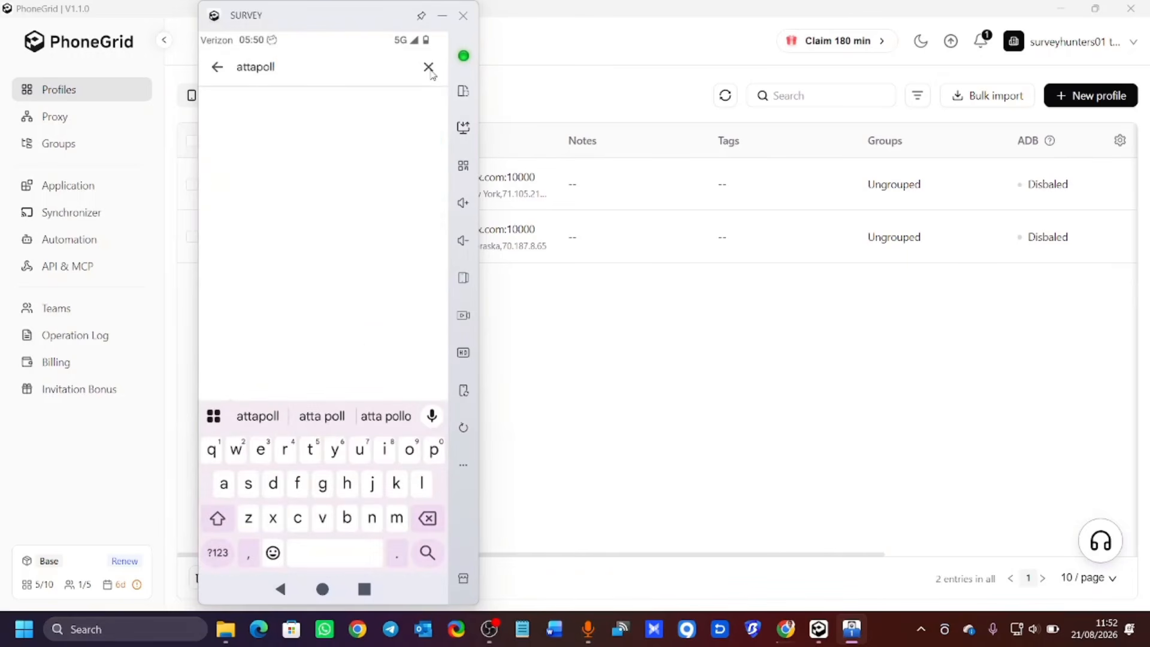
pyautogui.press('BackSpace')
pyautogui.press('BackSpace')
pyautogui.press('BackSpace')
pyautogui.press('BackSpace')
pyautogui.press('BackSpace')
pyautogui.press('BackSpace')
pyautogui.press('BackSpace')
pyautogui.press('BackSpace')
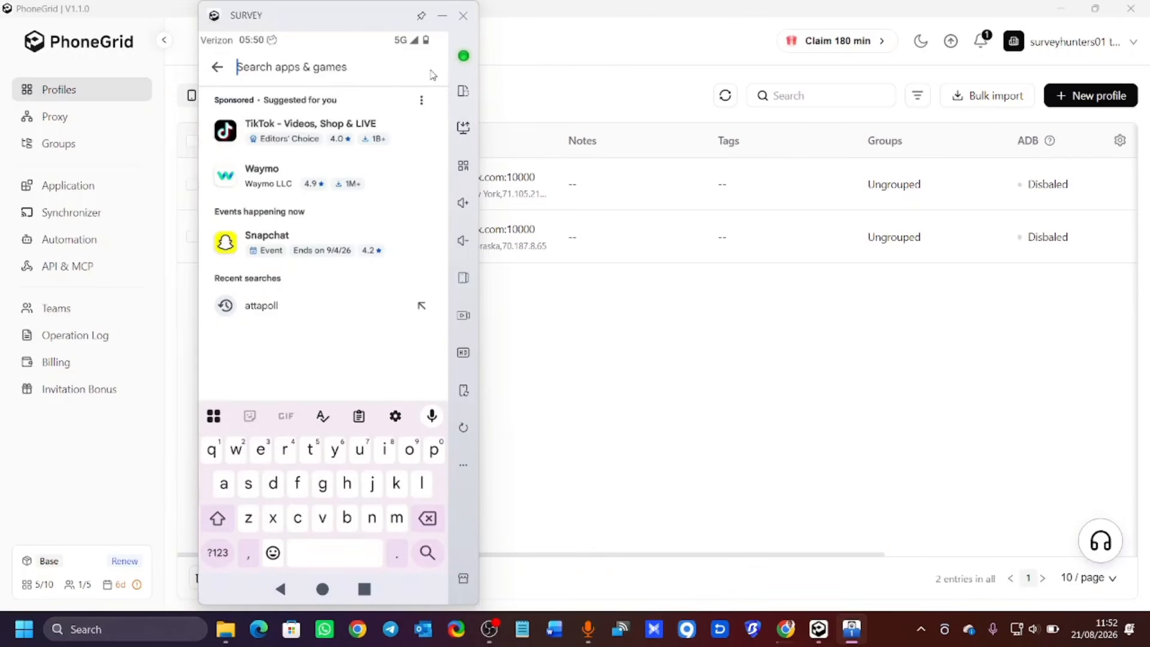
# Search the Play Store for 'dscout' and scroll through the results.
pyautogui.write('dscoun')
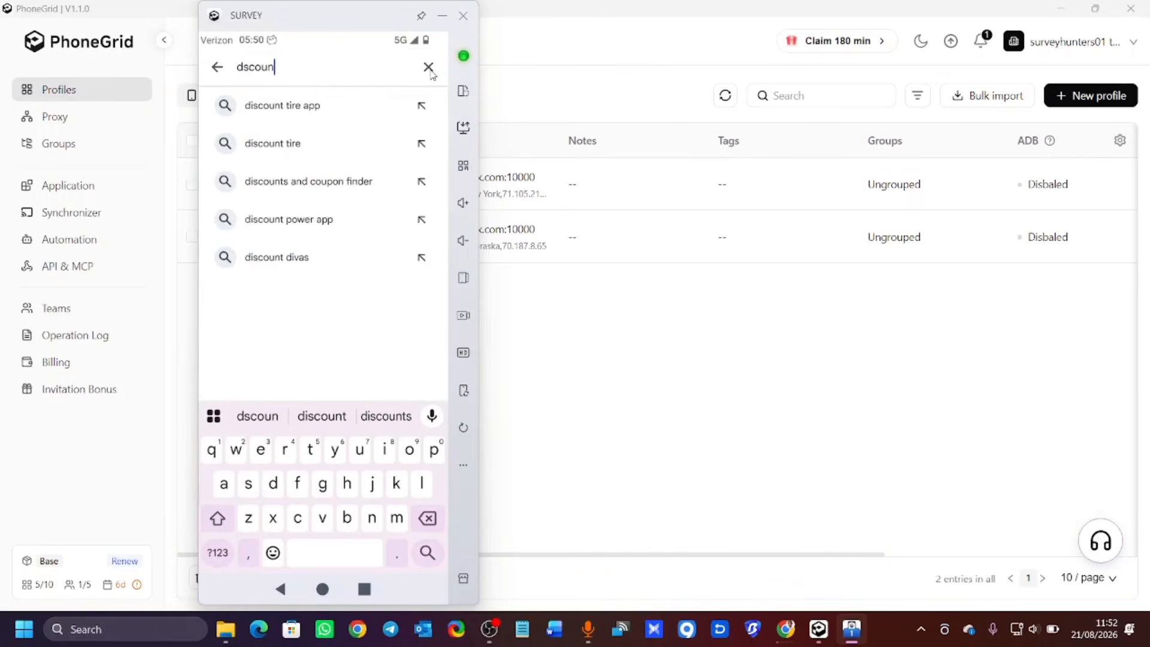
pyautogui.press('BackSpace')
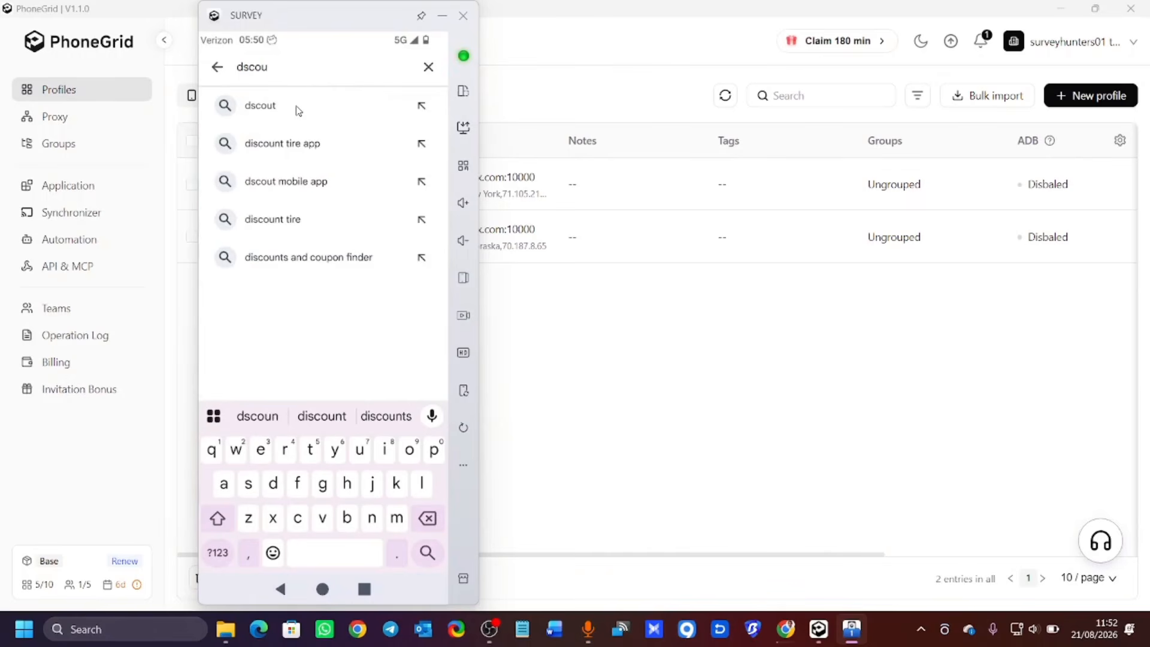
pyautogui.click(283, 111)
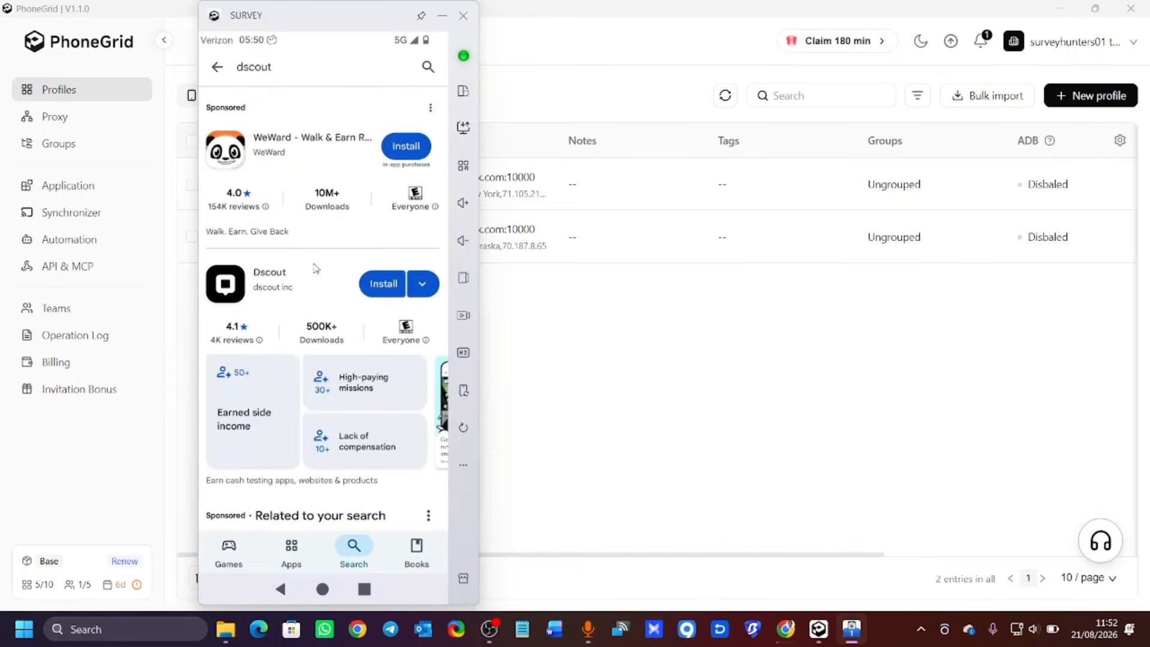
pyautogui.scroll(-2, 325, 288)
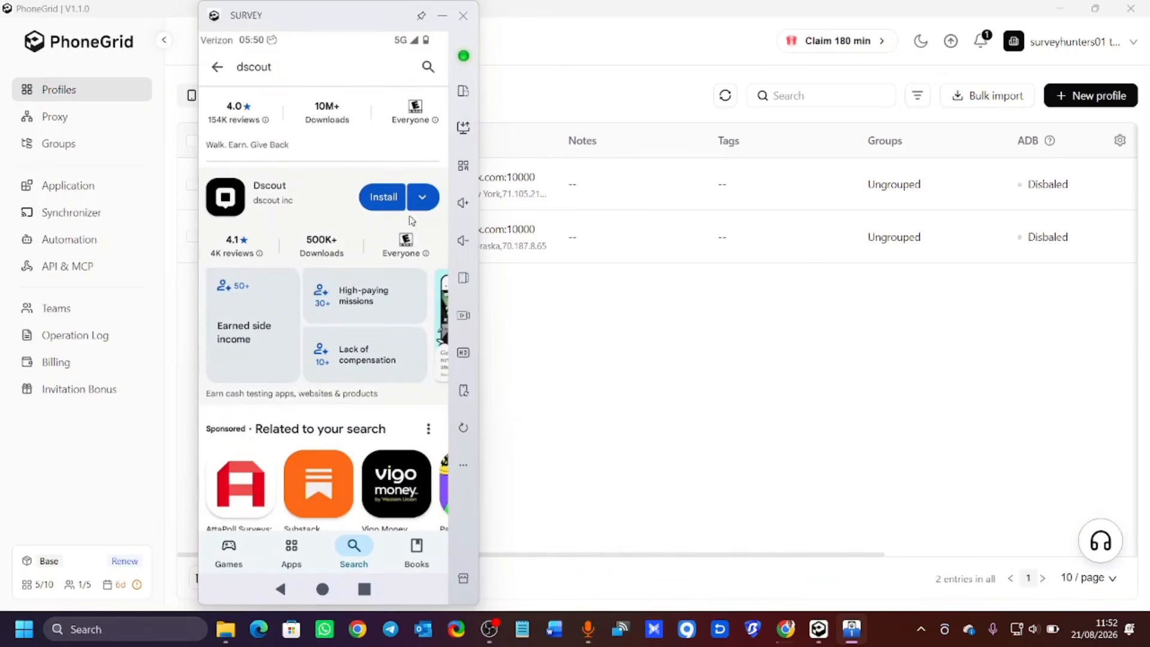
pyautogui.scroll(-4, 444, 36)
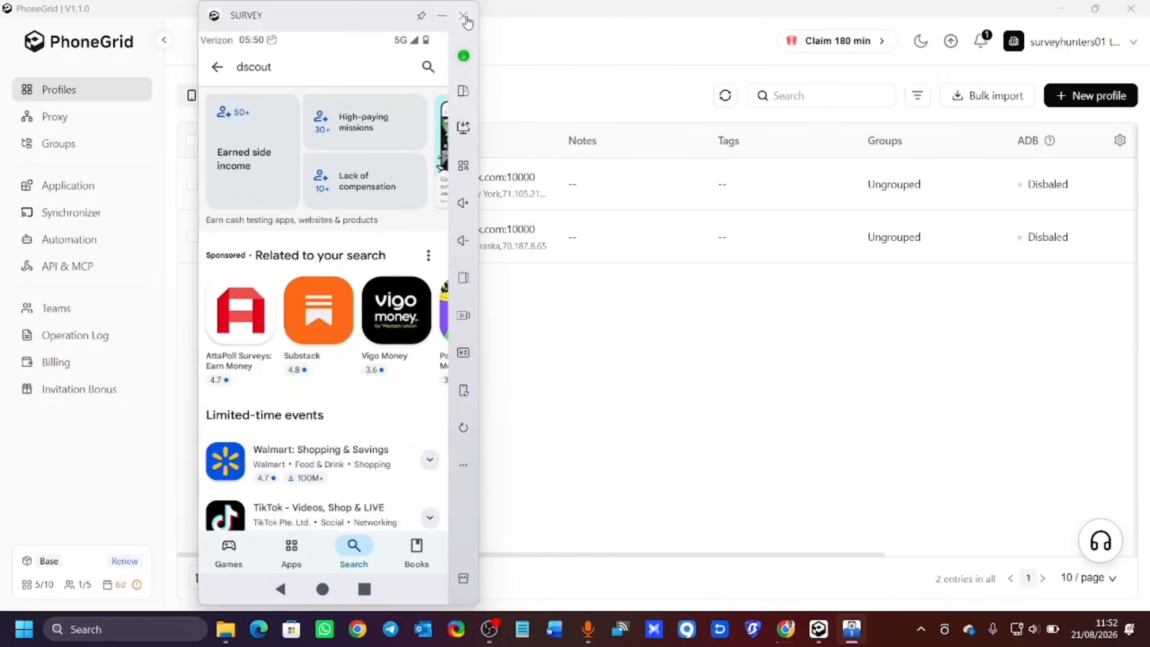
# Shut down the SURVEY cloud phone and close its window.
pyautogui.click(463, 17)
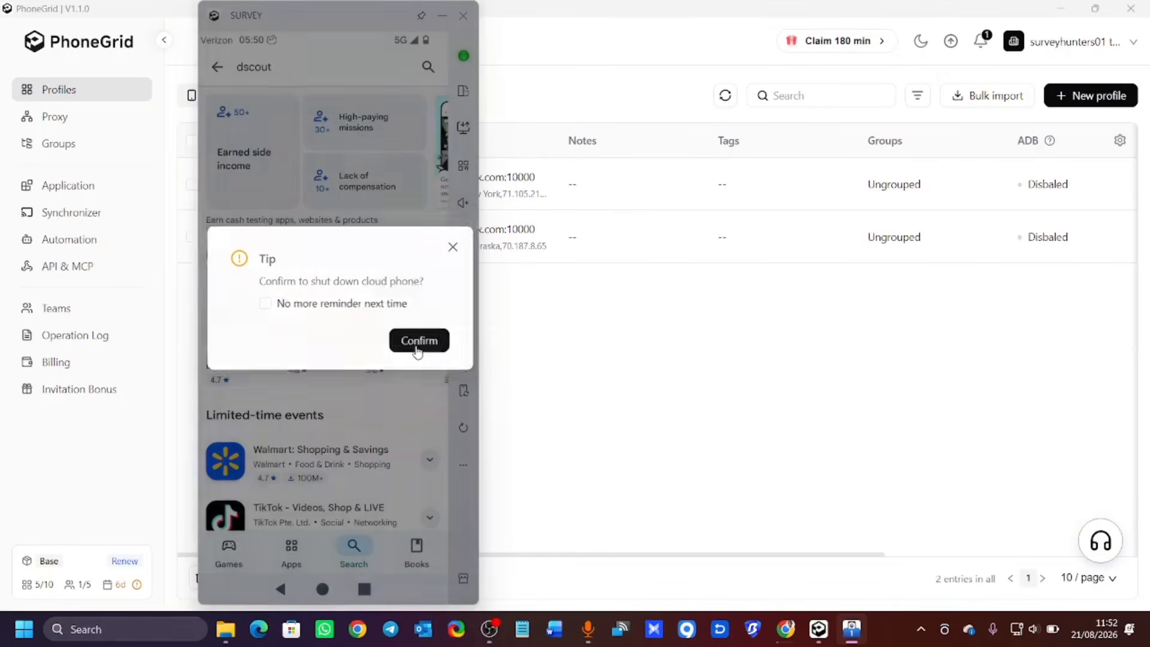
pyautogui.click(418, 349)
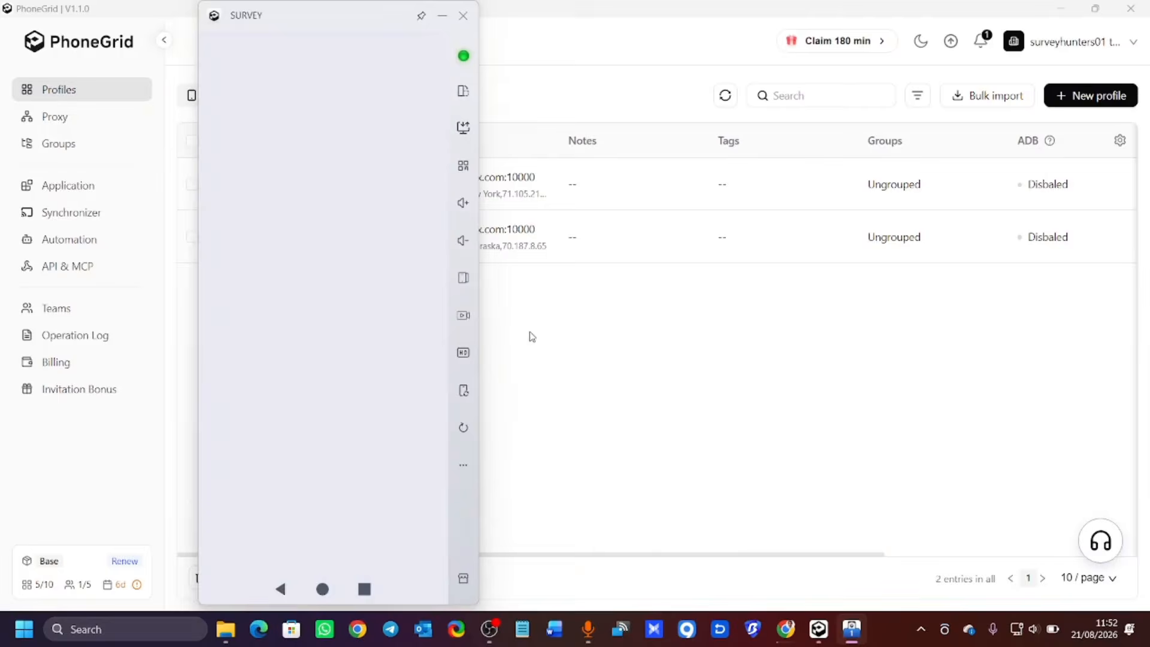
pyautogui.click(464, 16)
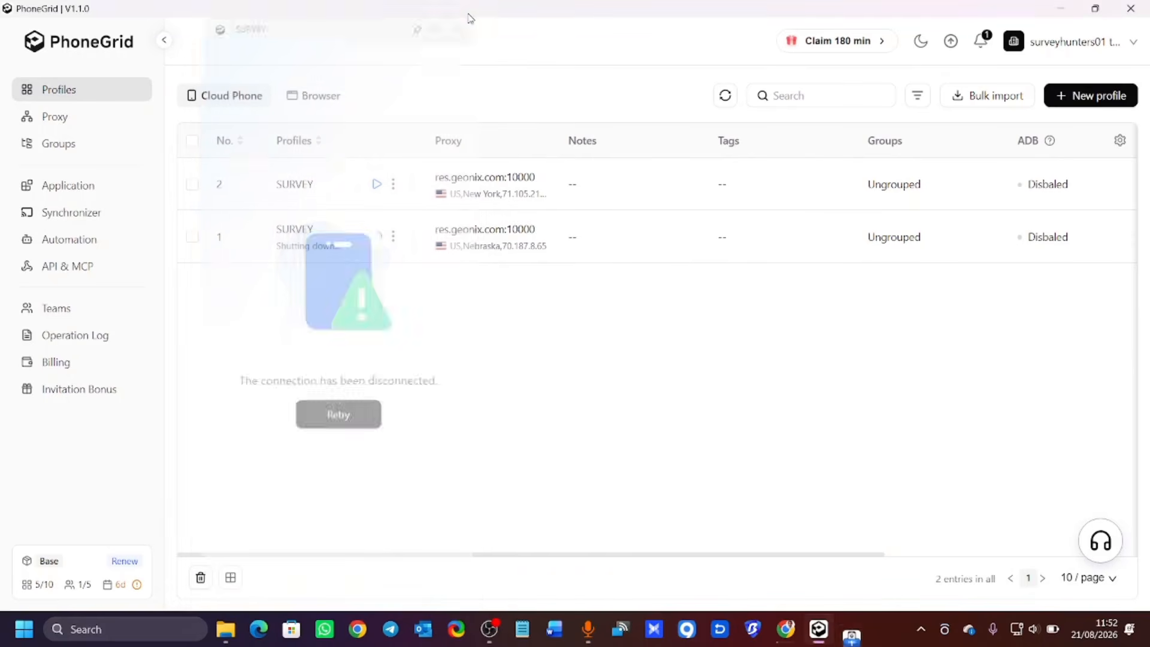